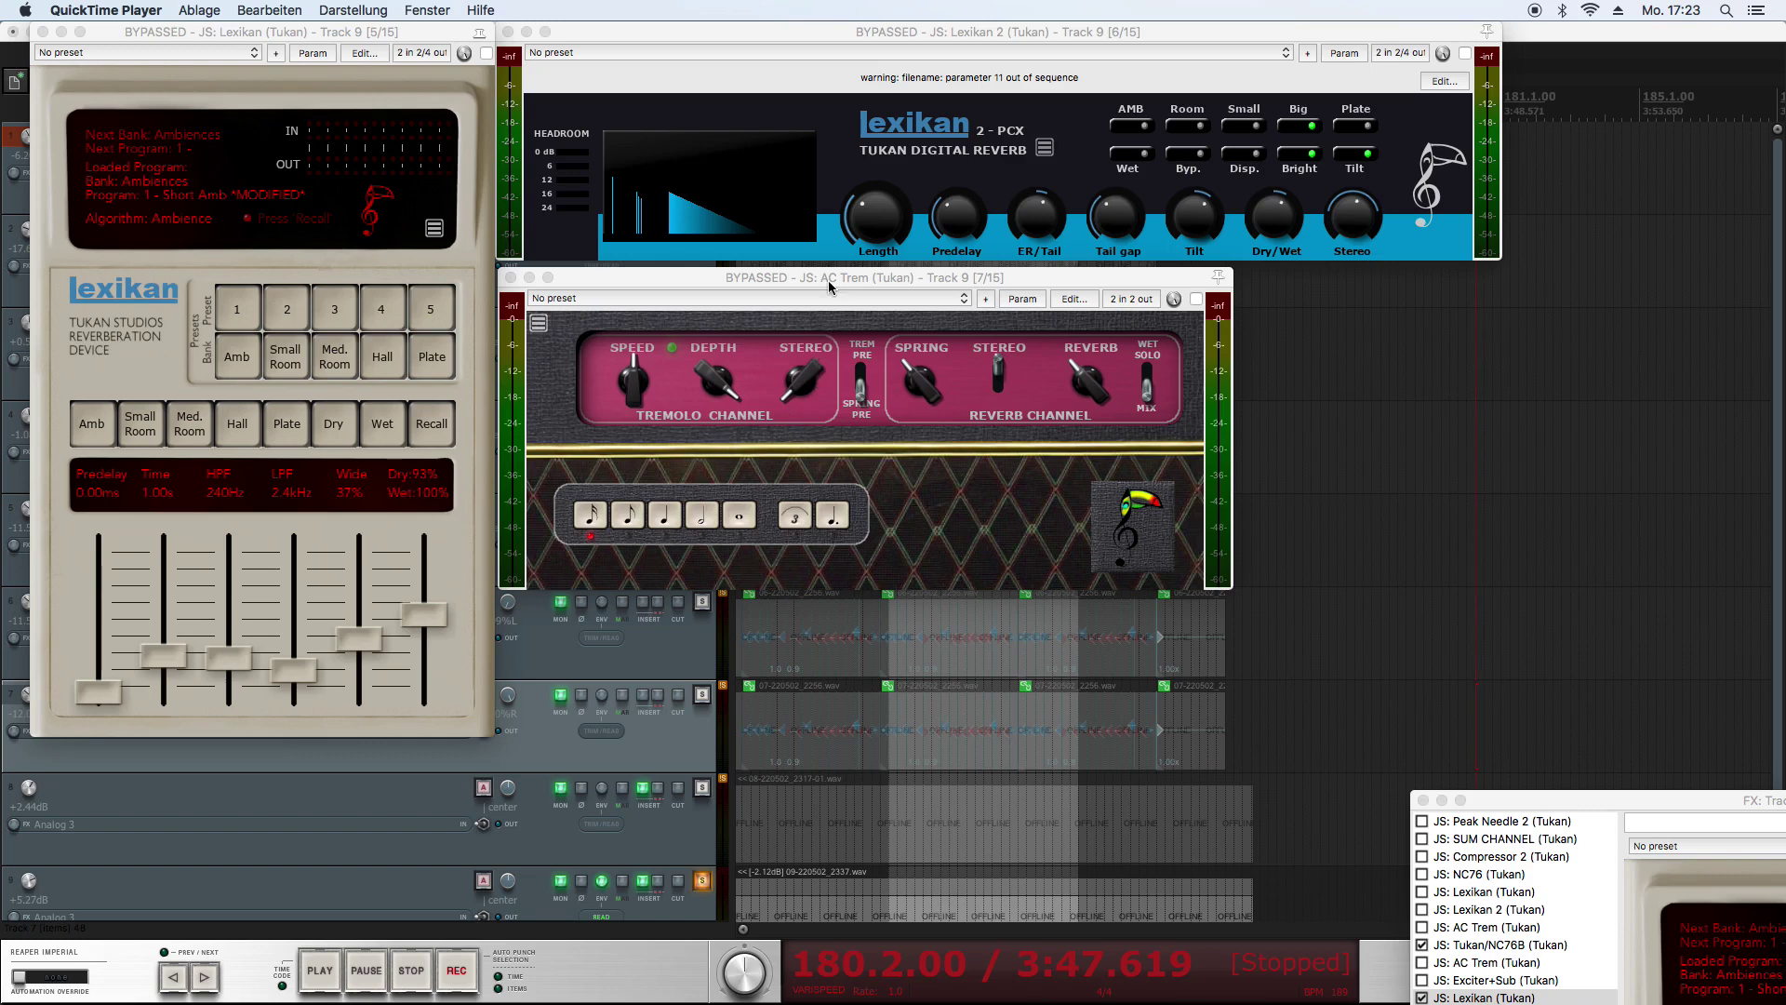
Show AC Trem's info and help notes, then browse Lexikan 2's options list.
{"action": "left_click", "coordinate": [540, 326]}
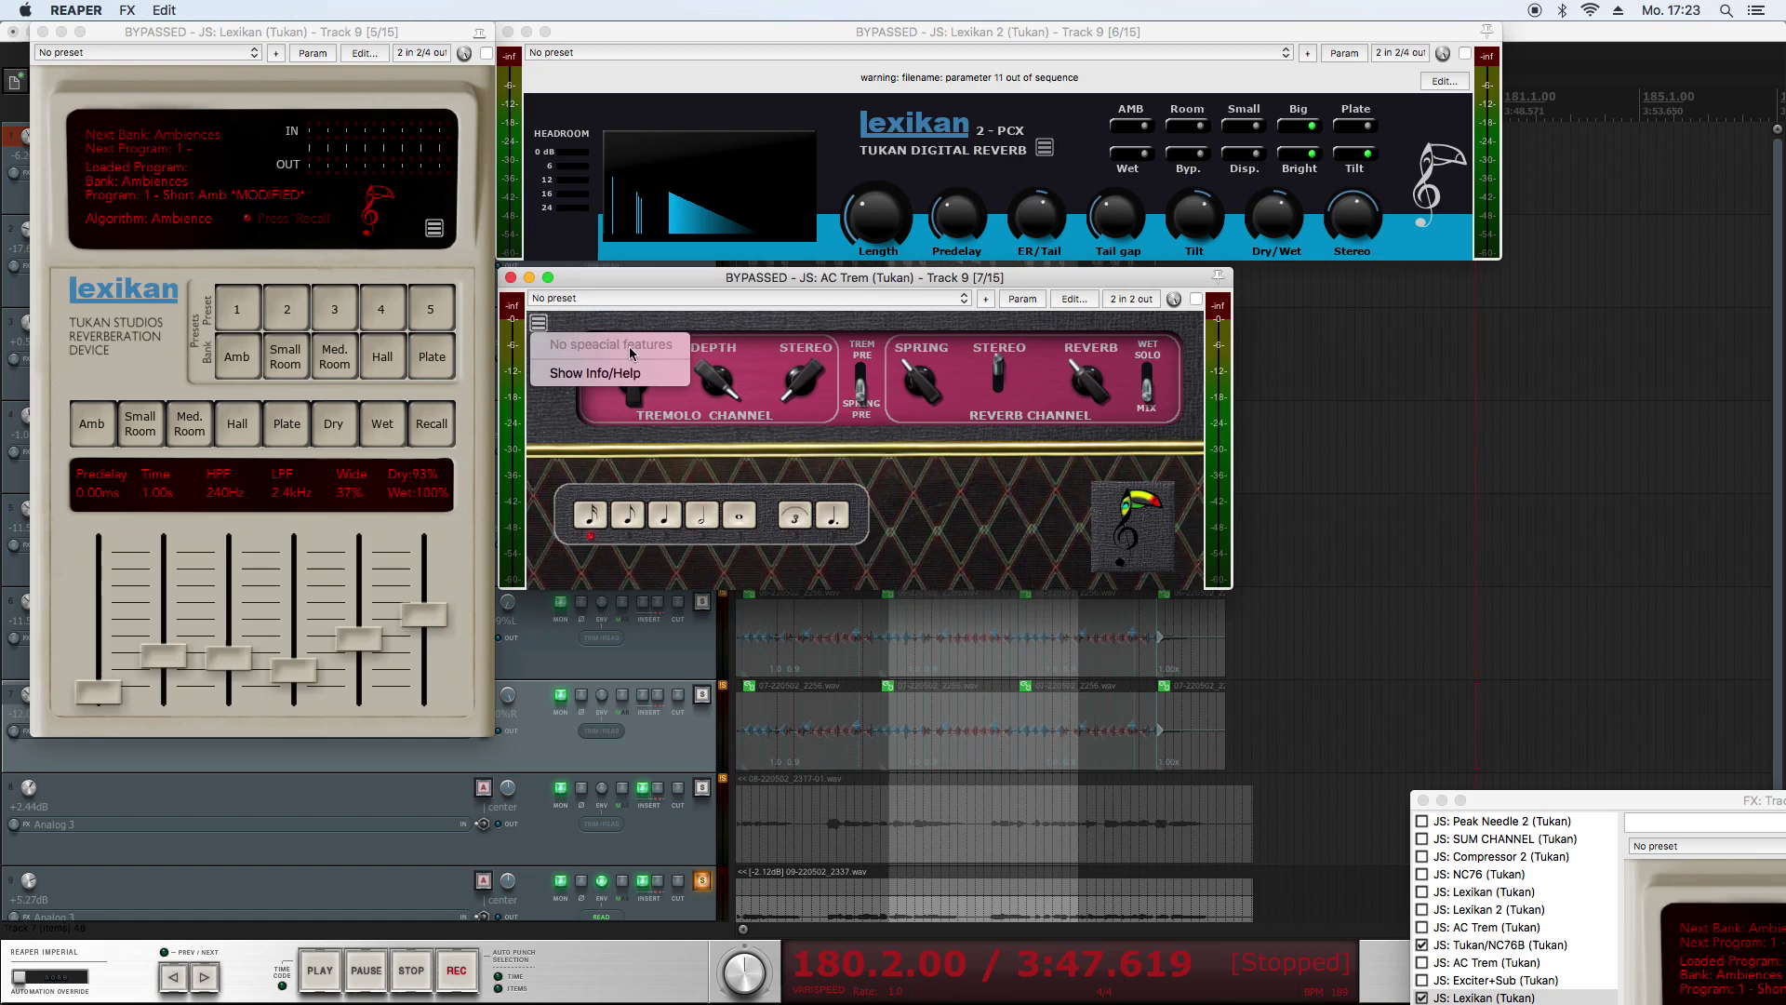
{"action": "left_click", "coordinate": [569, 374]}
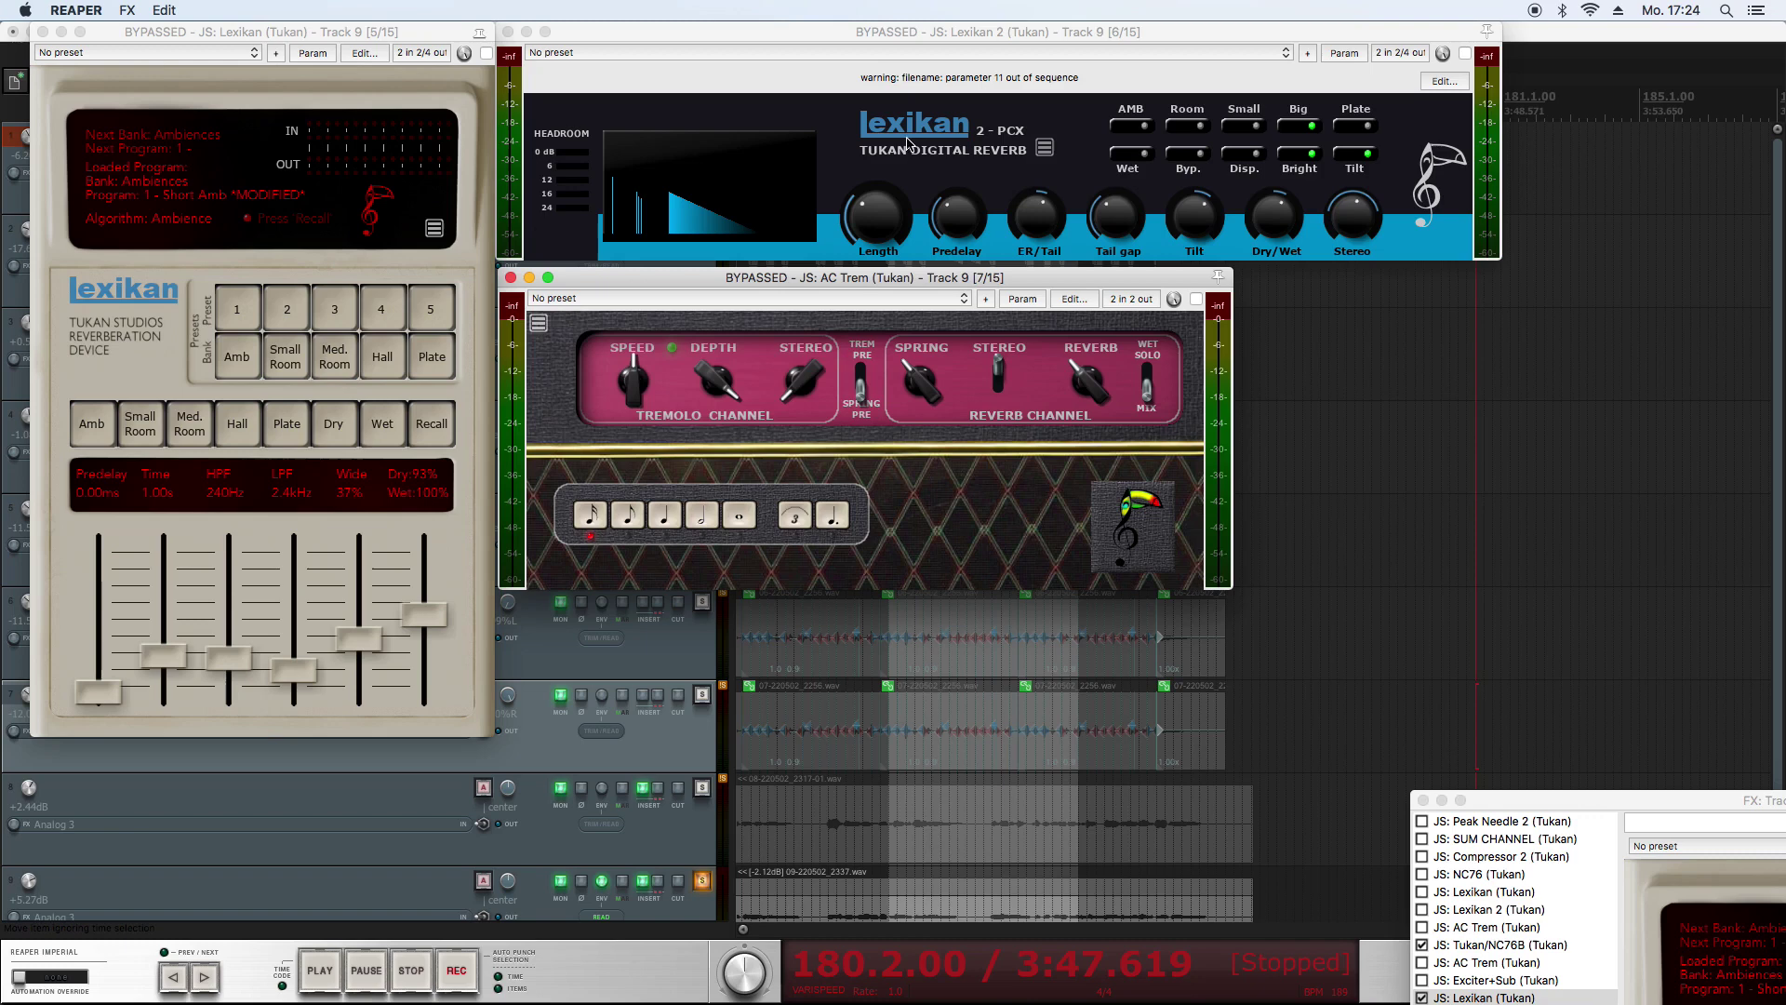
{"action": "left_click", "coordinate": [1046, 149]}
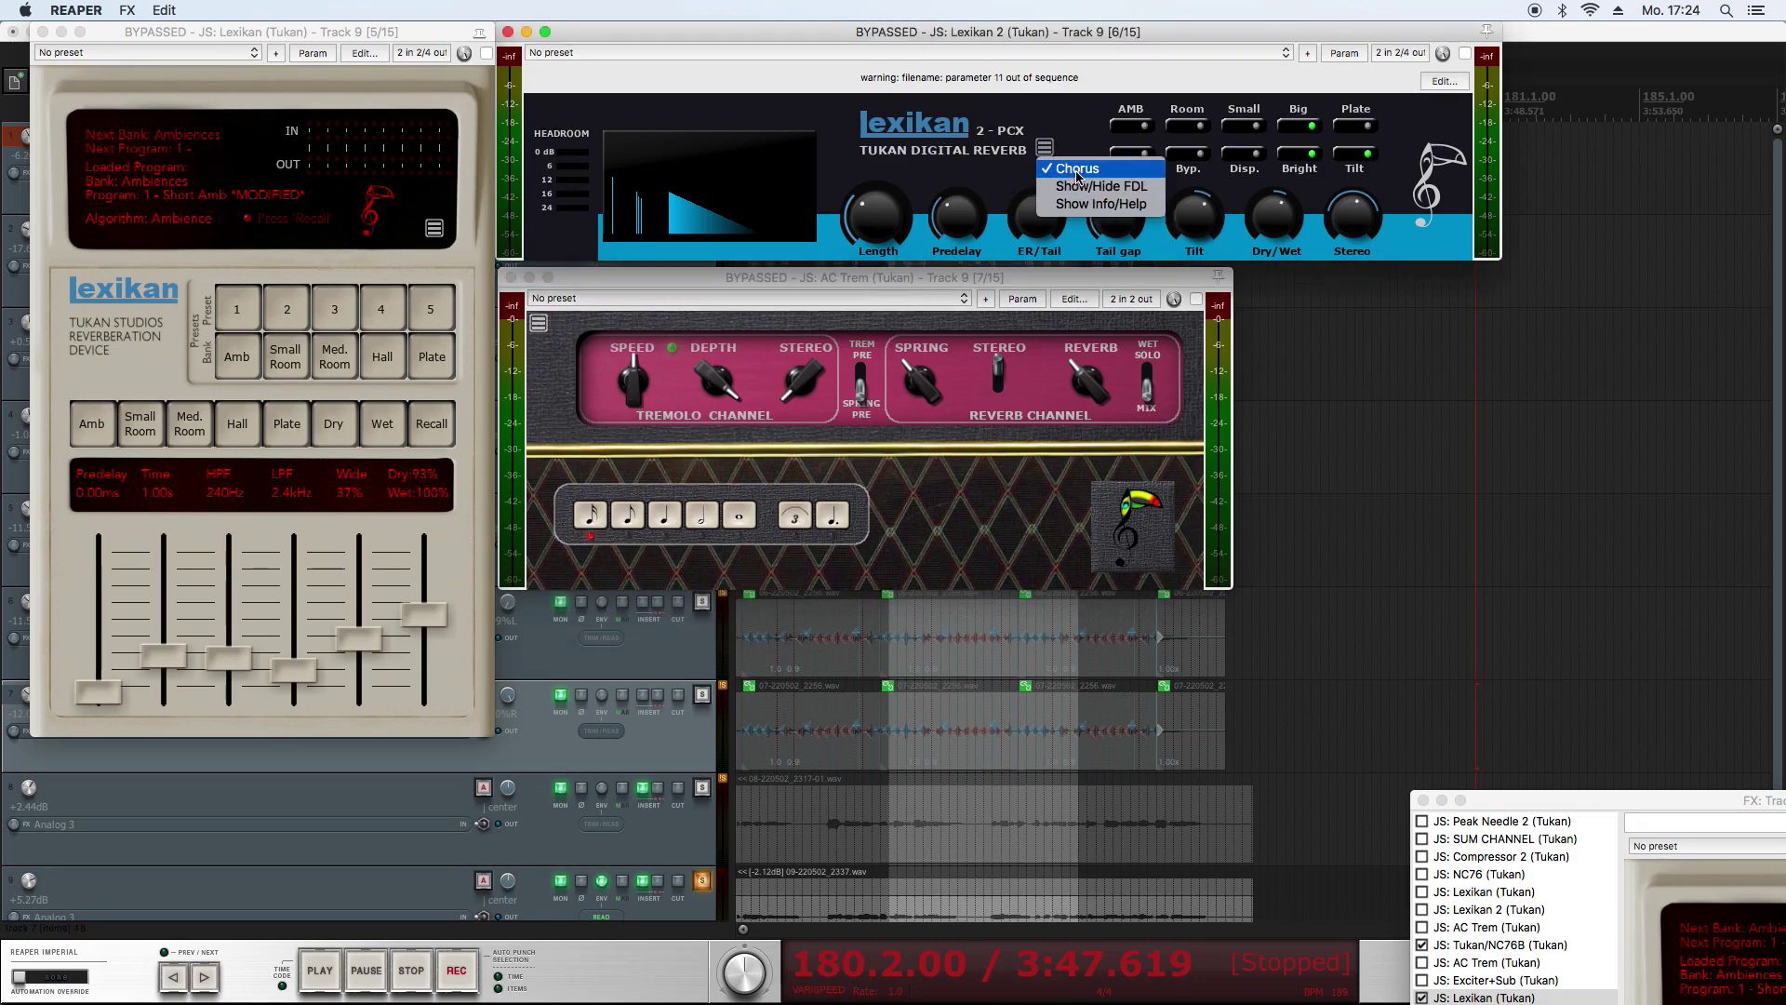
{"action": "left_click", "coordinate": [1075, 172]}
Toggle Lexikan 2's Chorus option, show its FDL Tail and ER settings, and view Info/Help.
{"action": "left_click", "coordinate": [1047, 157]}
{"action": "left_click", "coordinate": [1063, 172]}
{"action": "left_click", "coordinate": [1045, 151]}
{"action": "left_click", "coordinate": [1112, 195]}
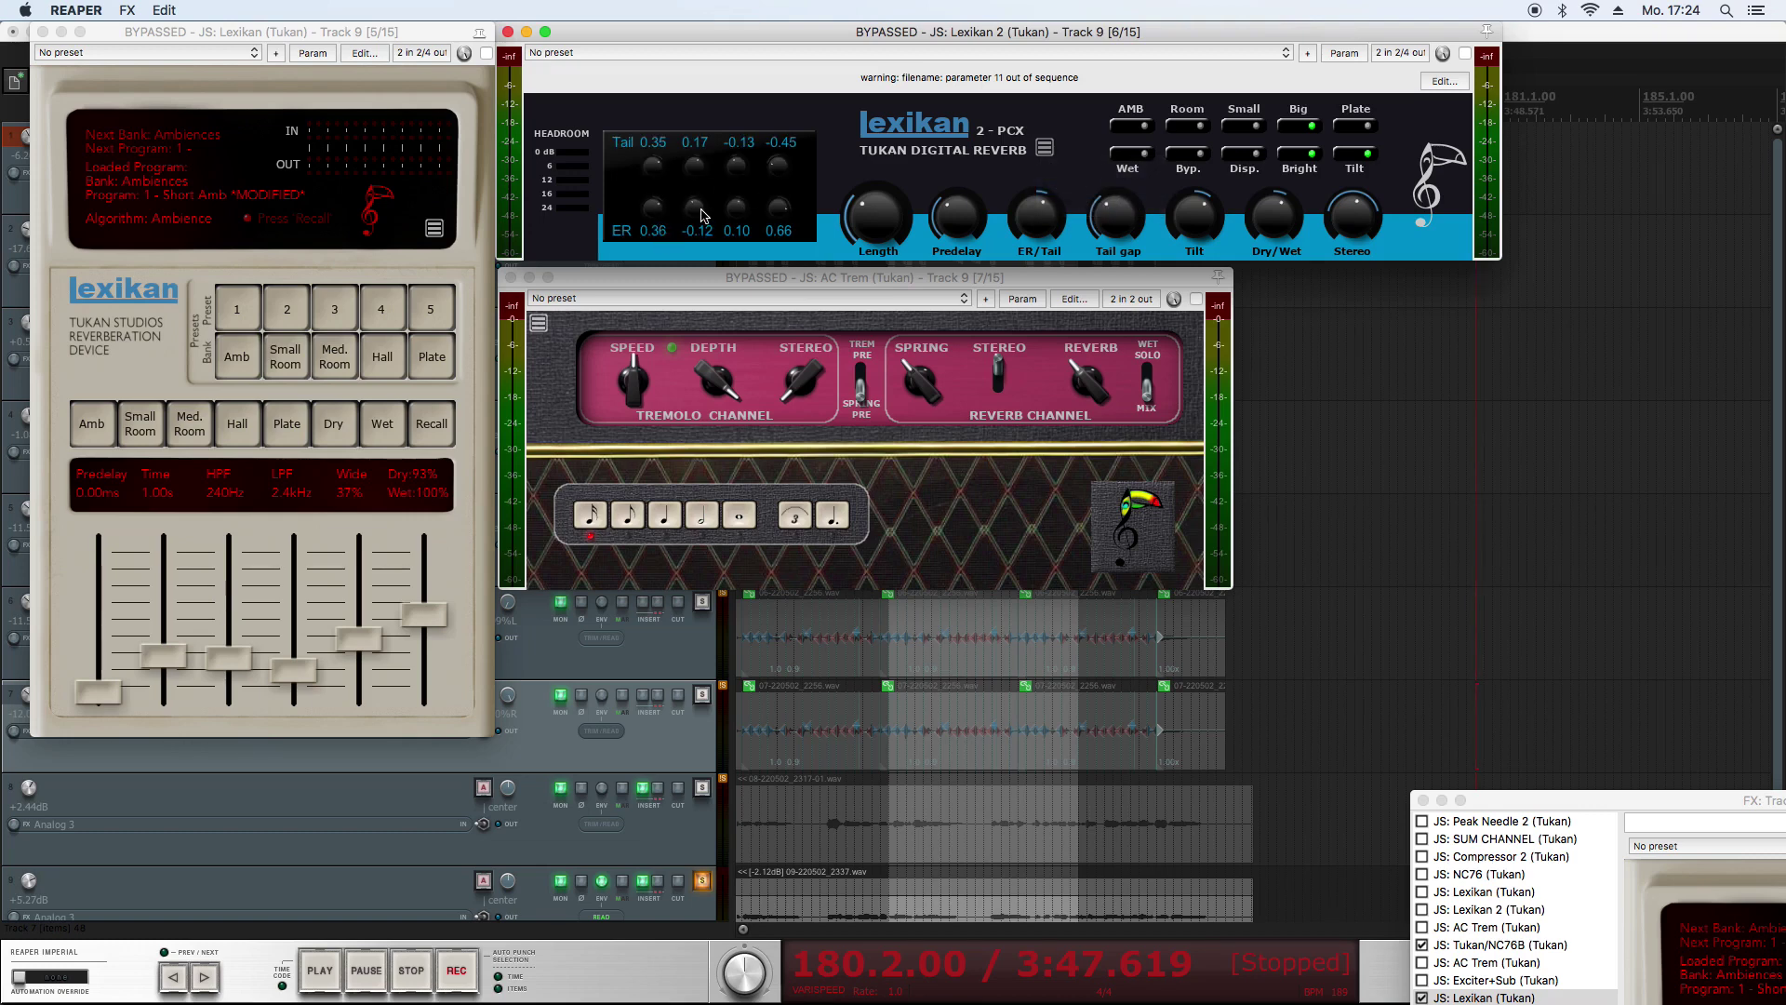
{"action": "left_click", "coordinate": [1045, 148]}
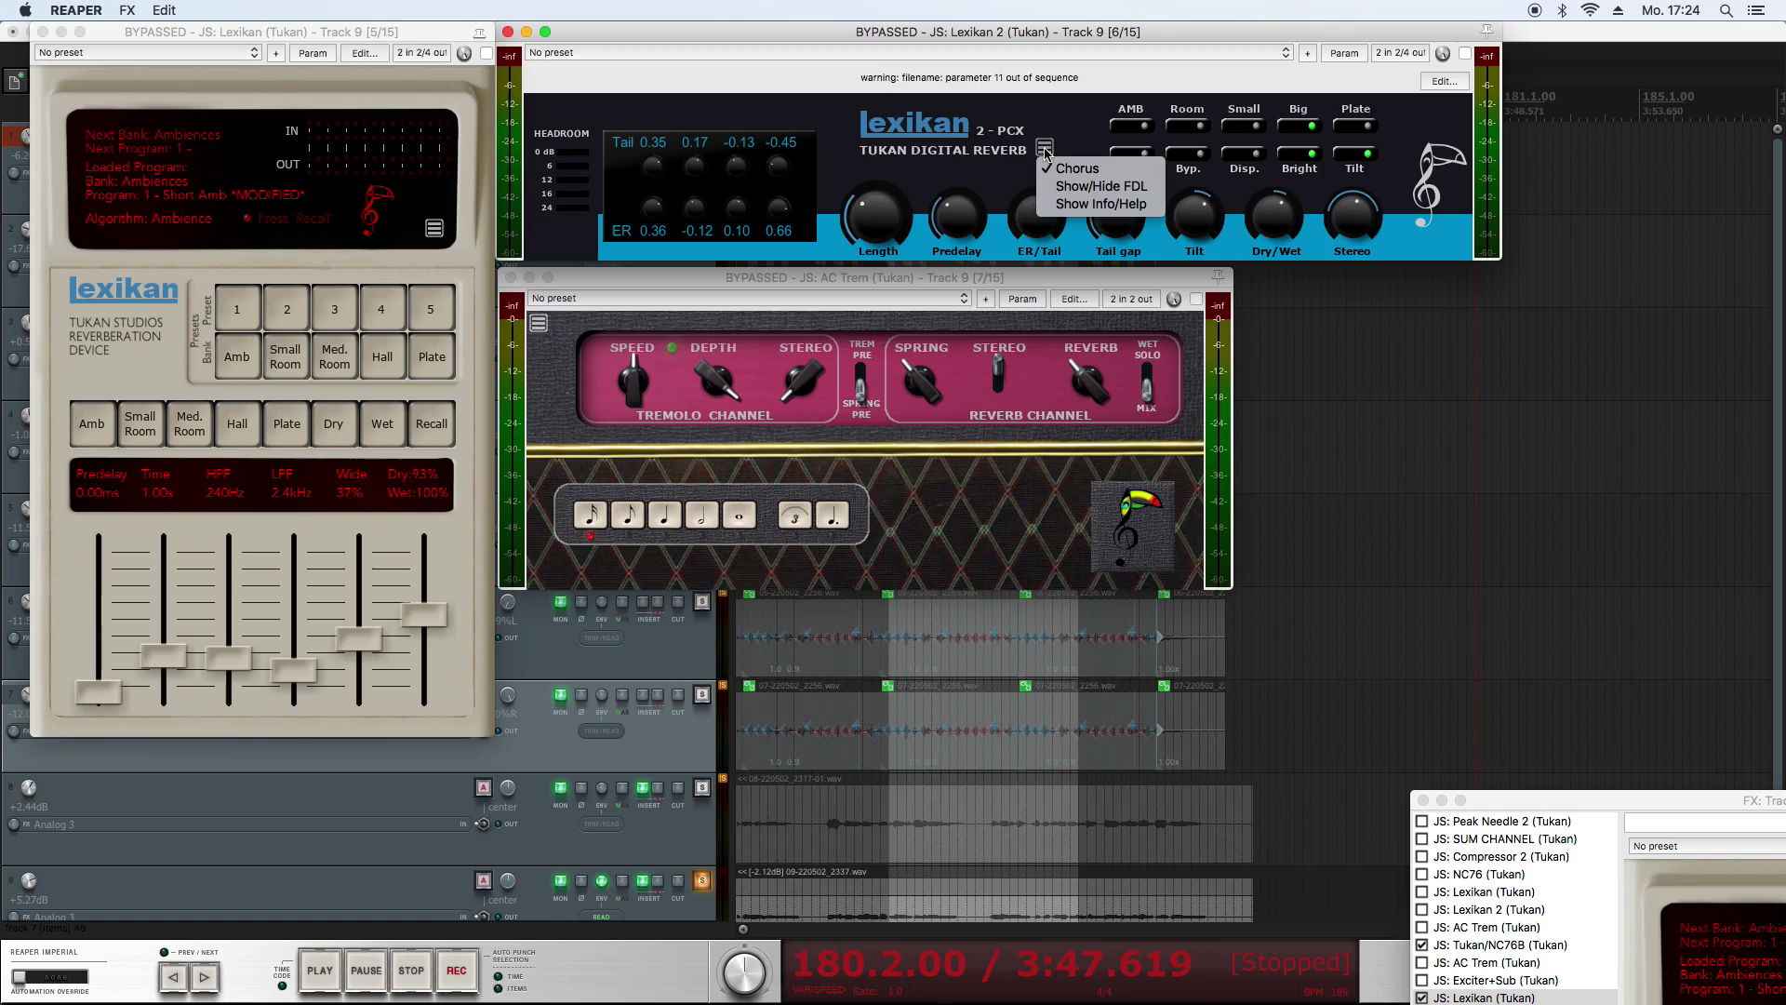
{"action": "left_click", "coordinate": [1070, 204]}
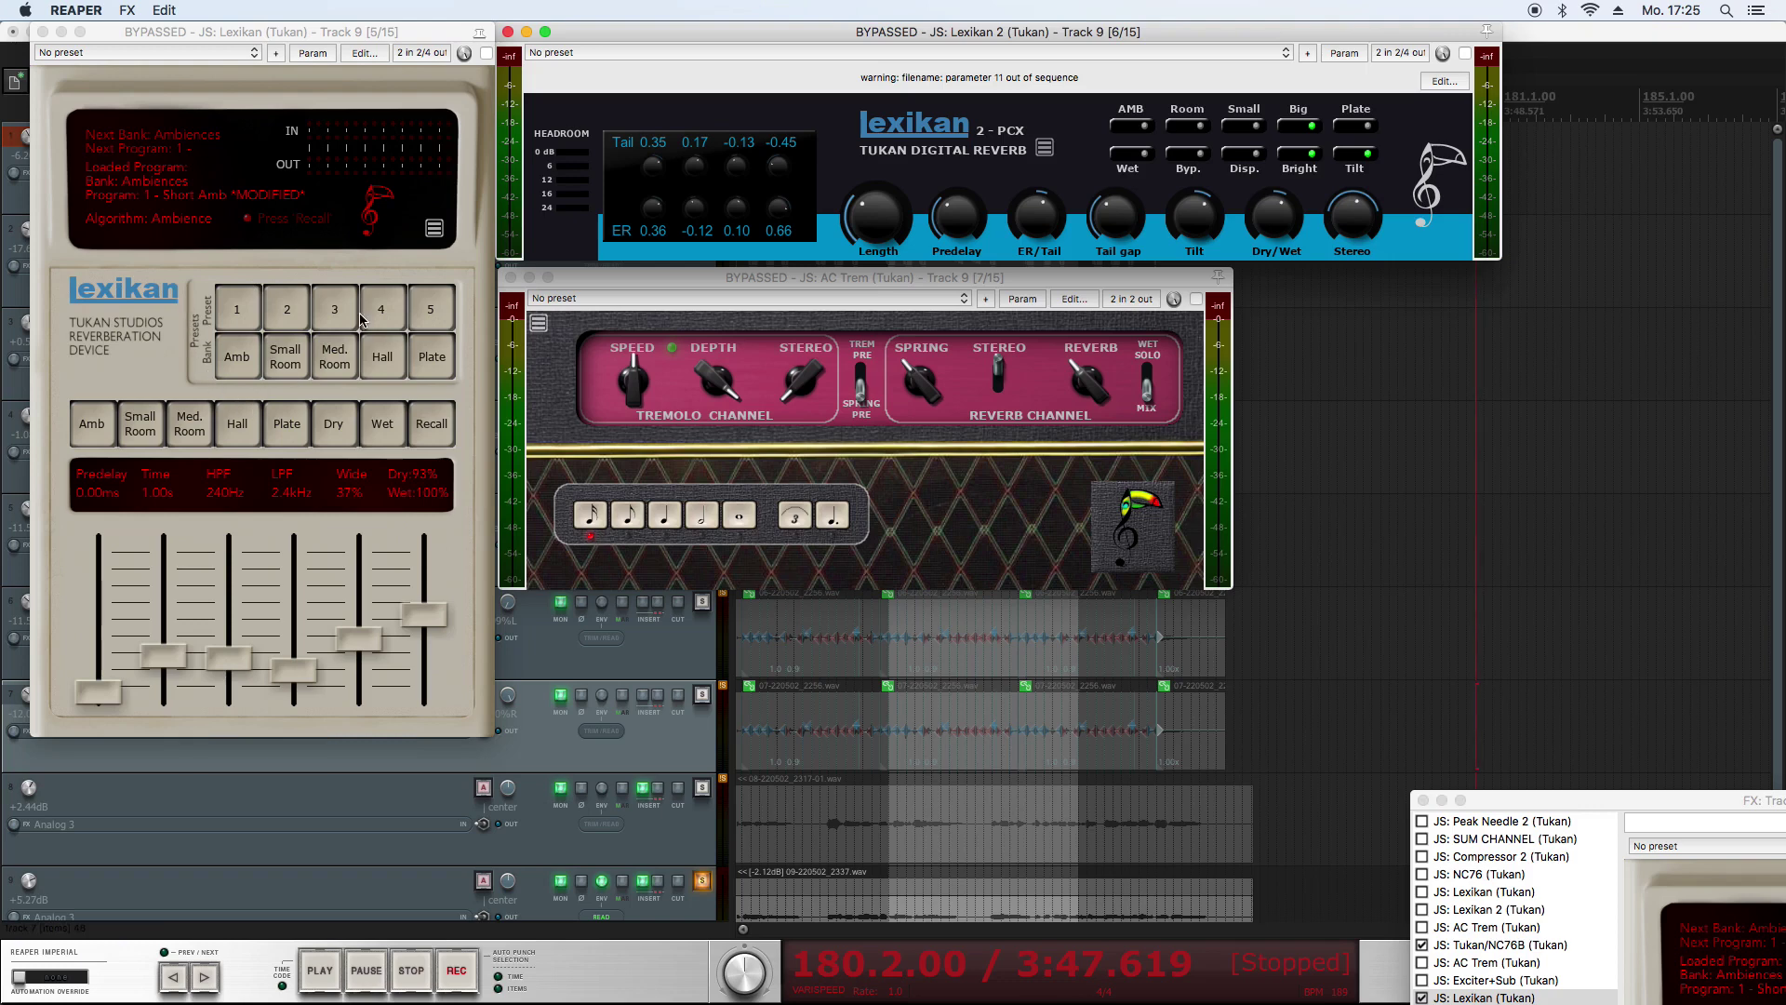
{"action": "left_click", "coordinate": [435, 228]}
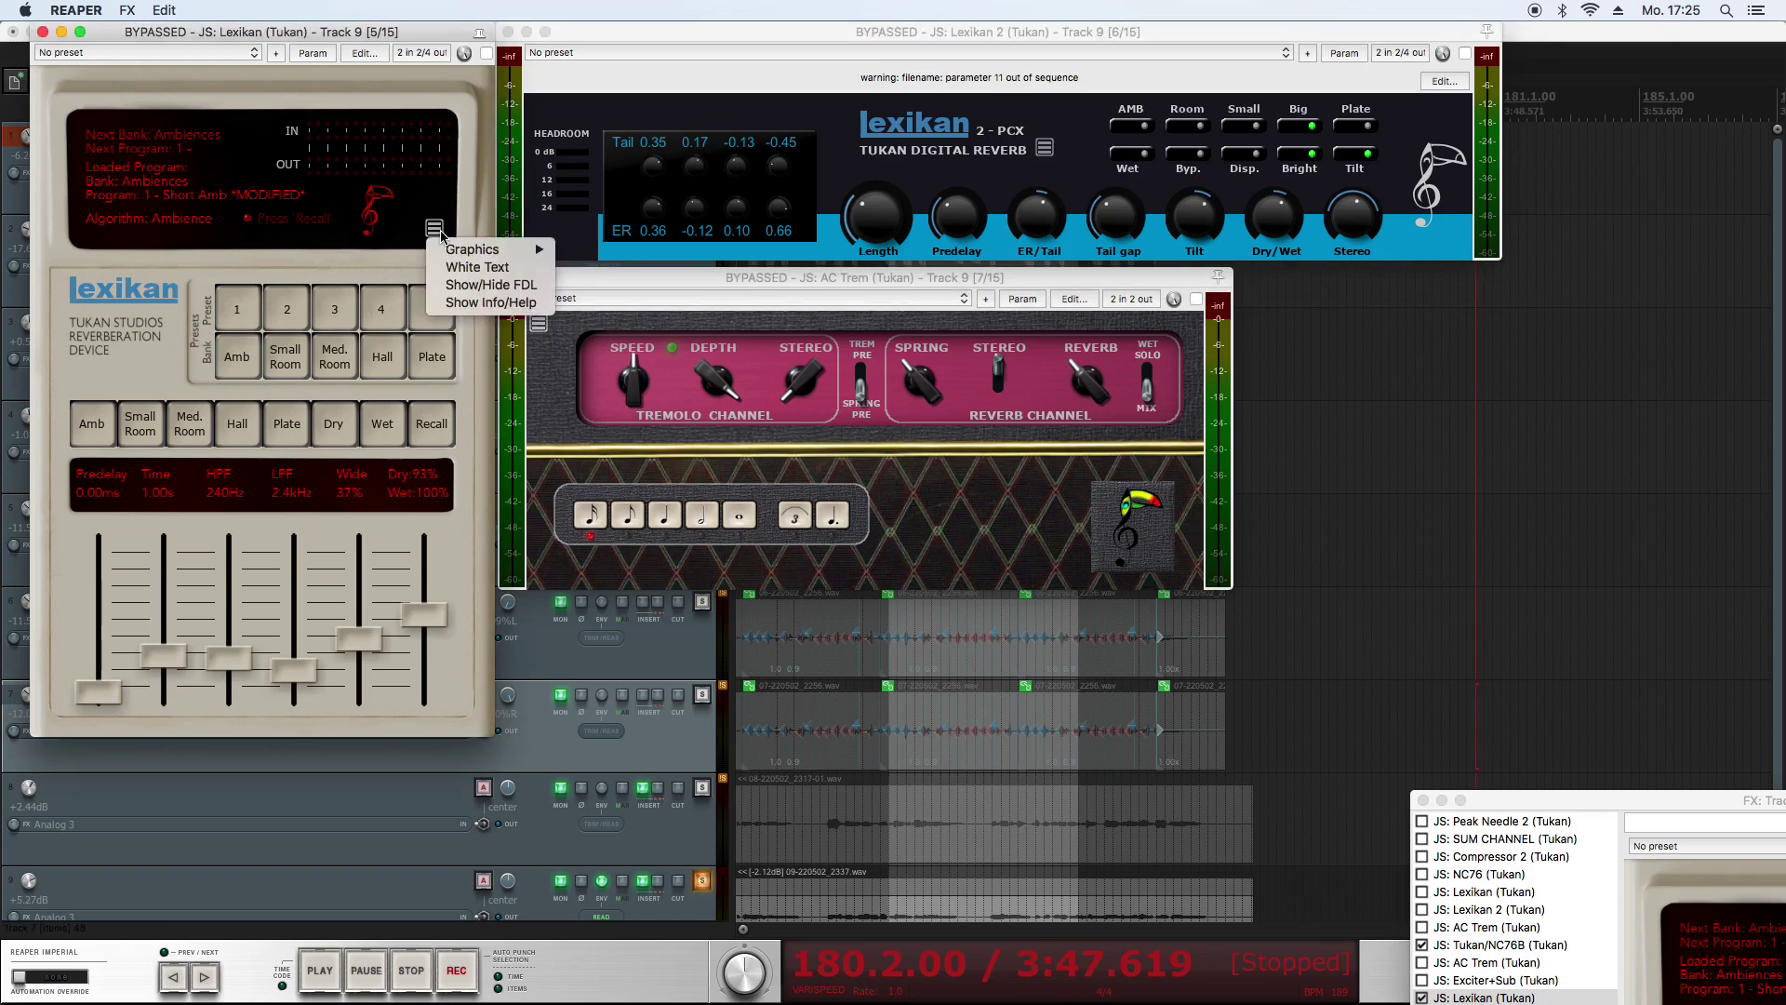
{"action": "left_click", "coordinate": [471, 303]}
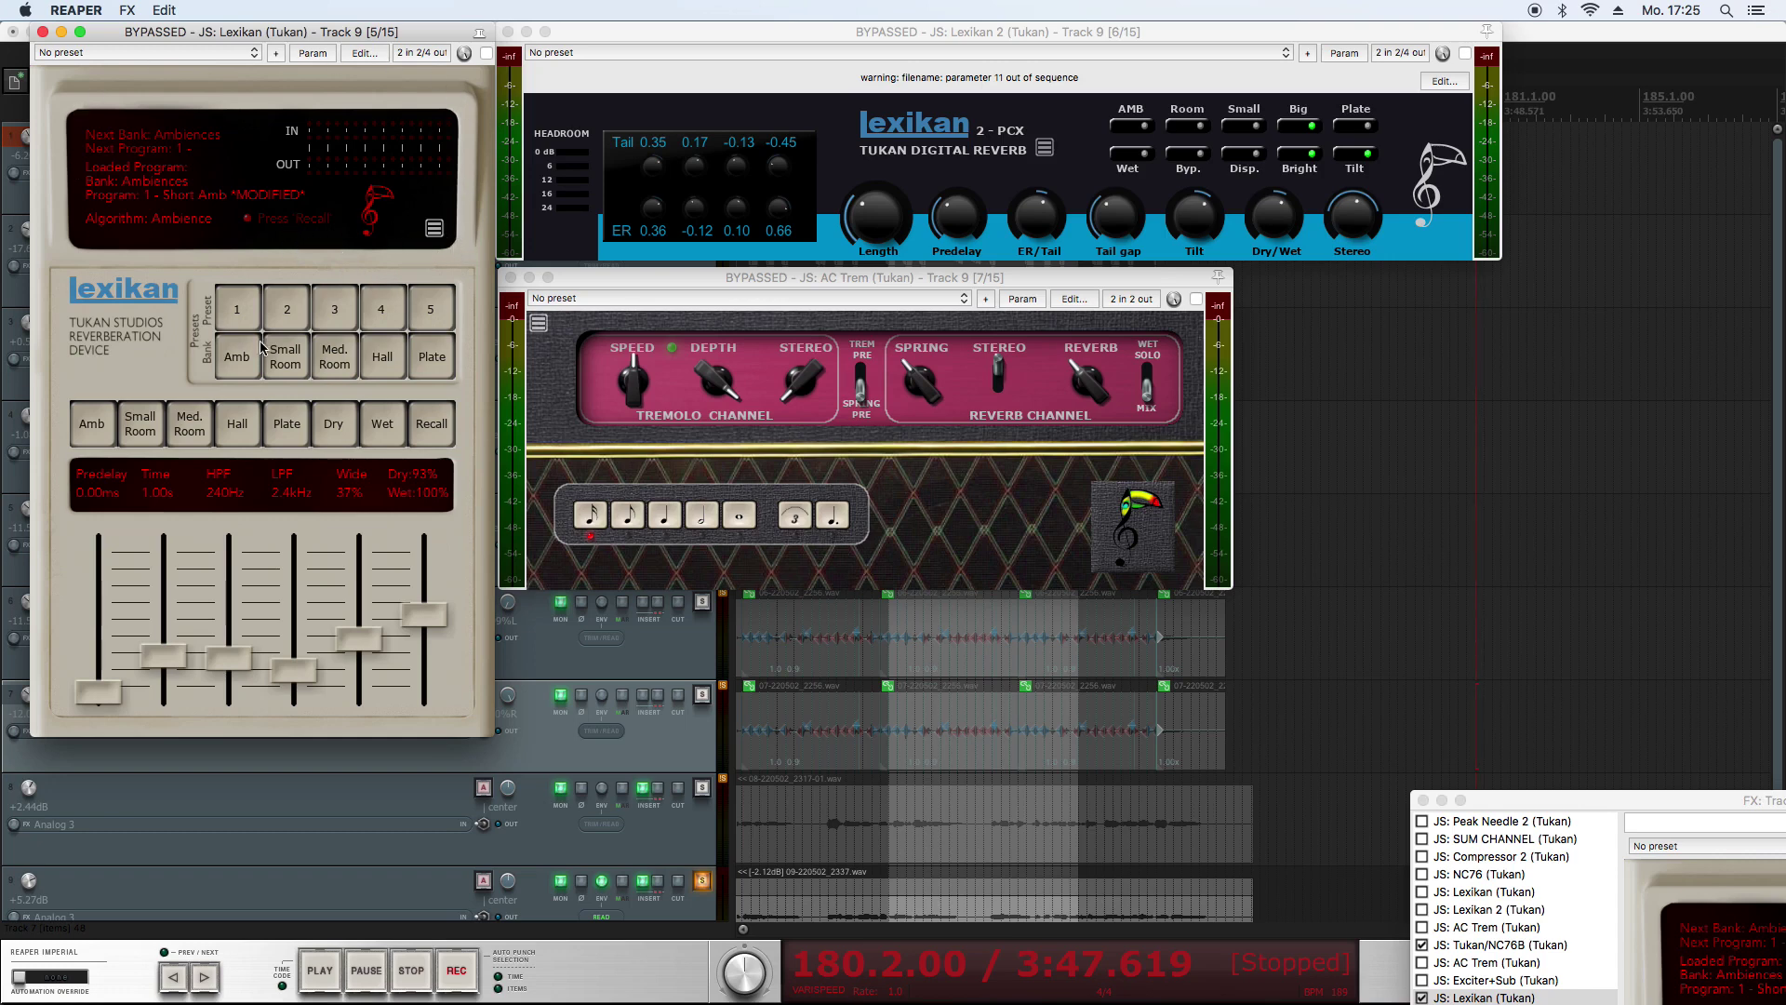
Switch Lexikan's graphics to New, then Dark, and turn on White Text.
{"action": "left_click", "coordinate": [434, 229]}
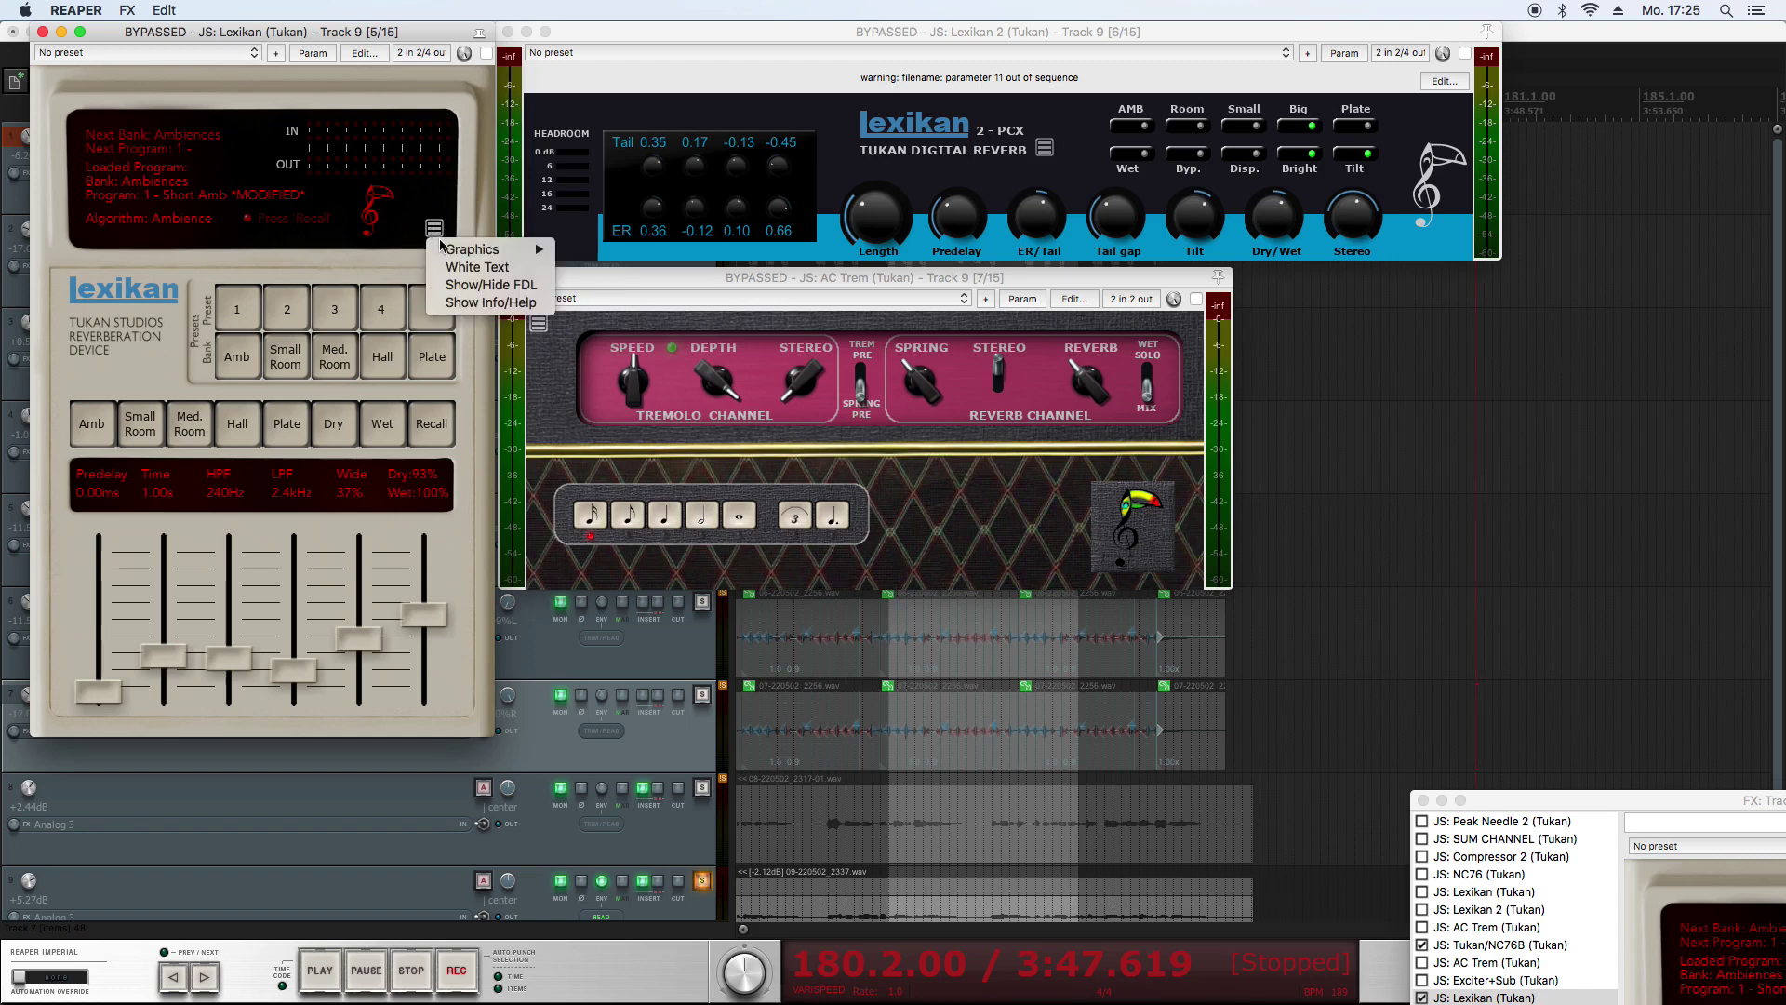
{"action": "mouse_move", "coordinate": [455, 249]}
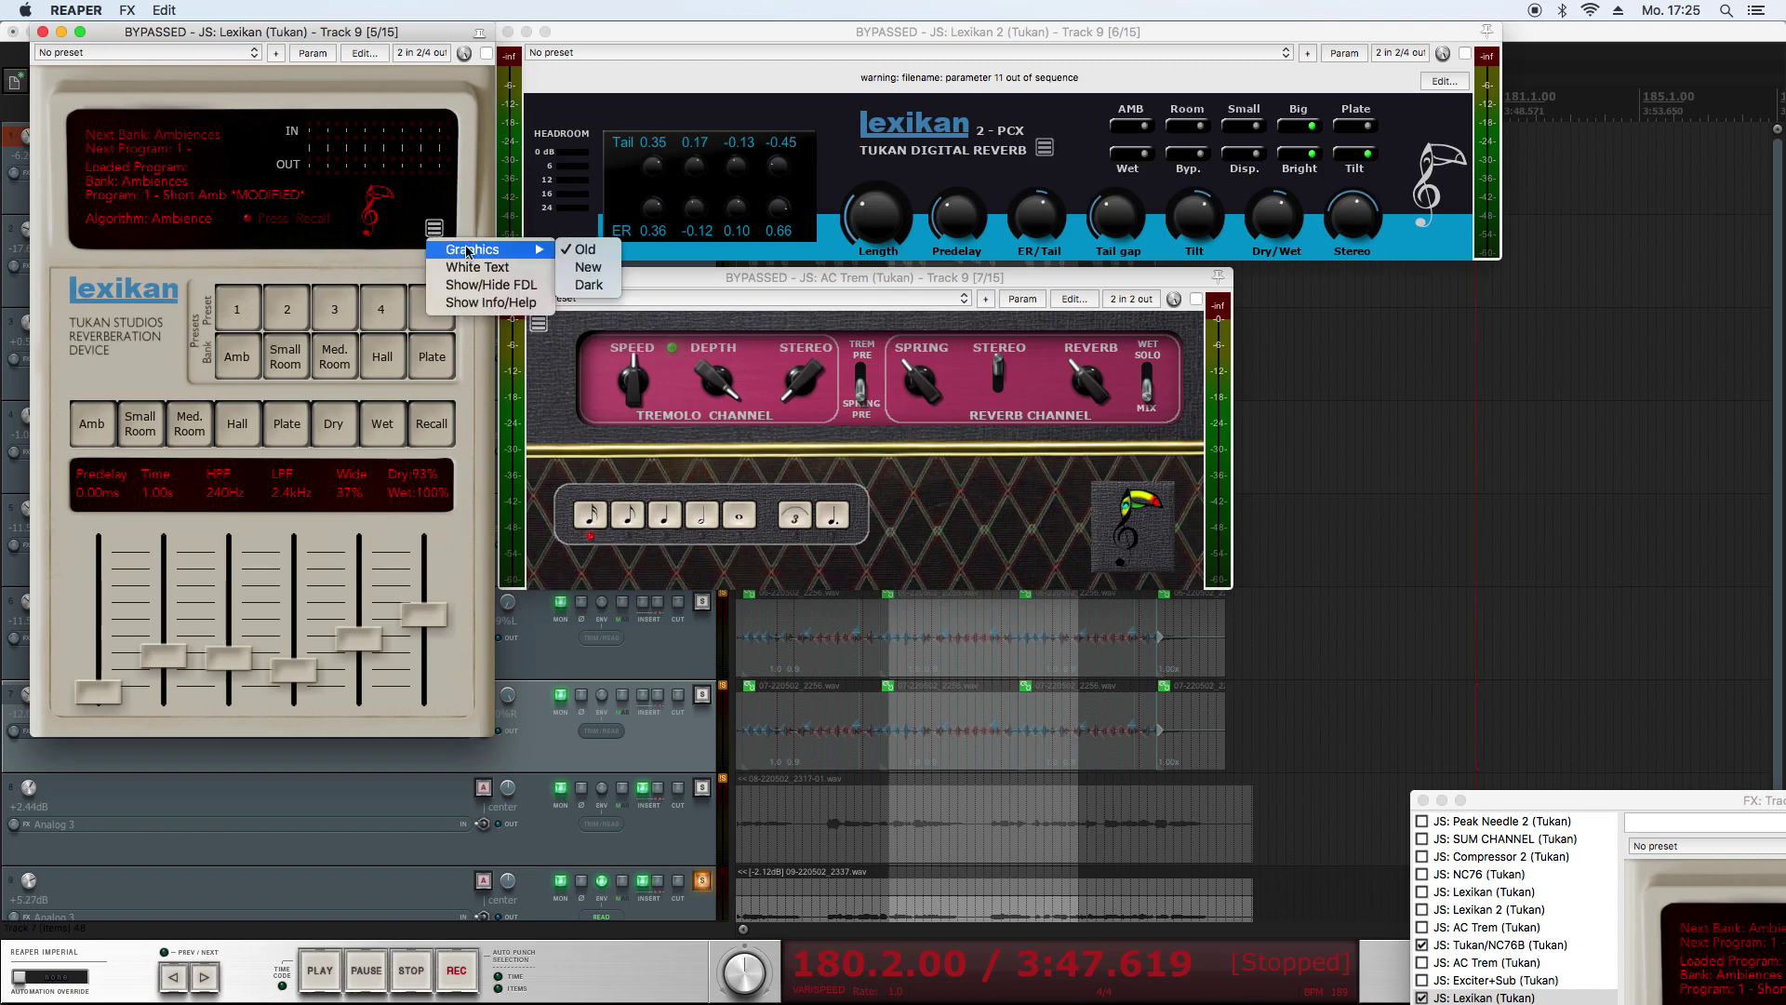
{"action": "left_click", "coordinate": [578, 269]}
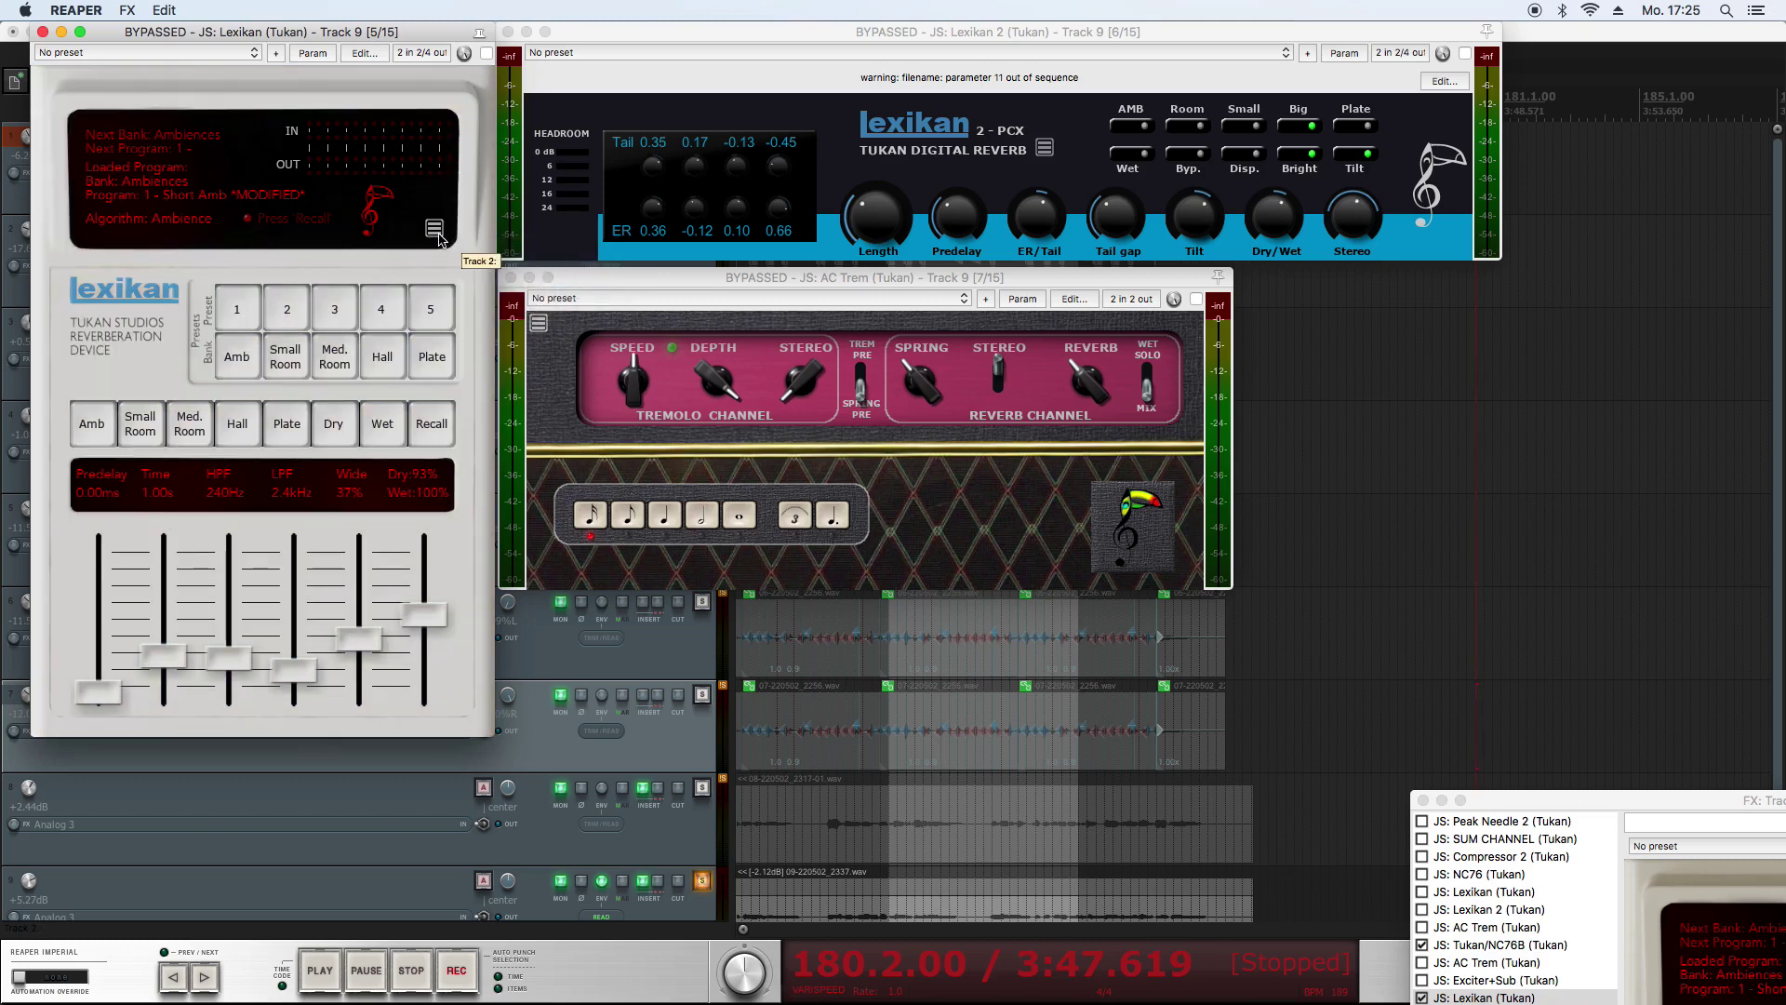
{"action": "left_click", "coordinate": [441, 239]}
{"action": "mouse_move", "coordinate": [470, 249]}
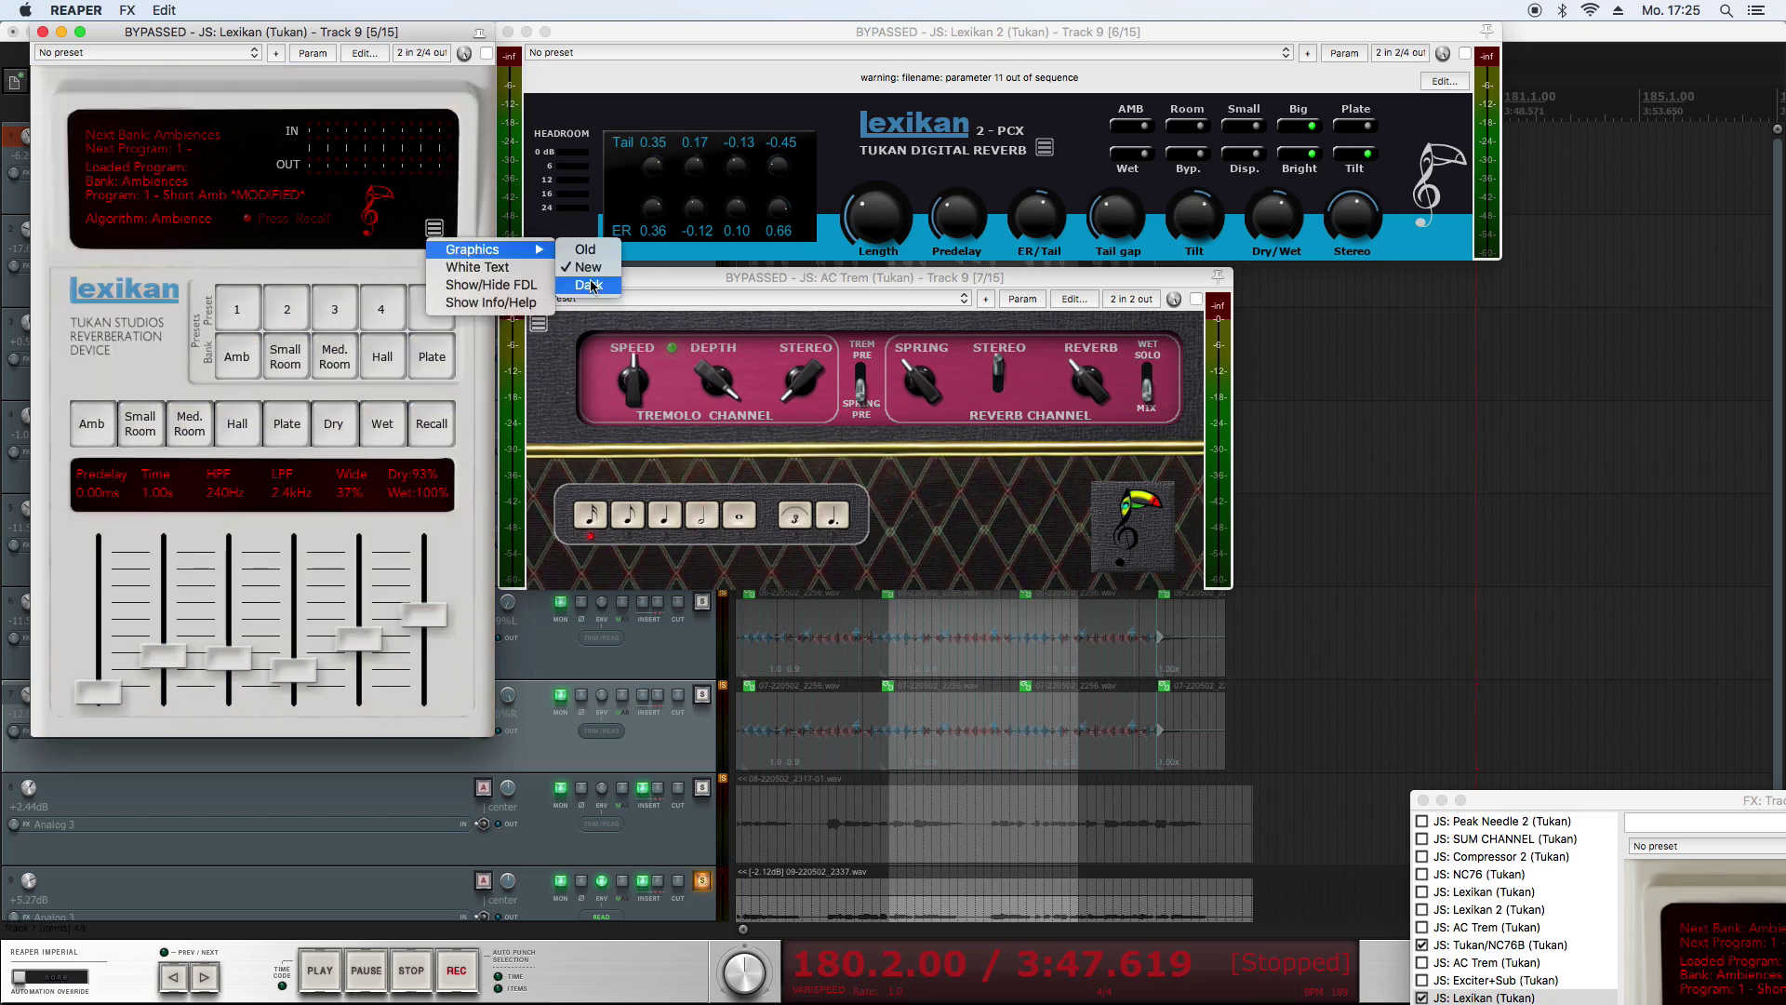
{"action": "left_click", "coordinate": [590, 284]}
{"action": "left_click", "coordinate": [437, 232]}
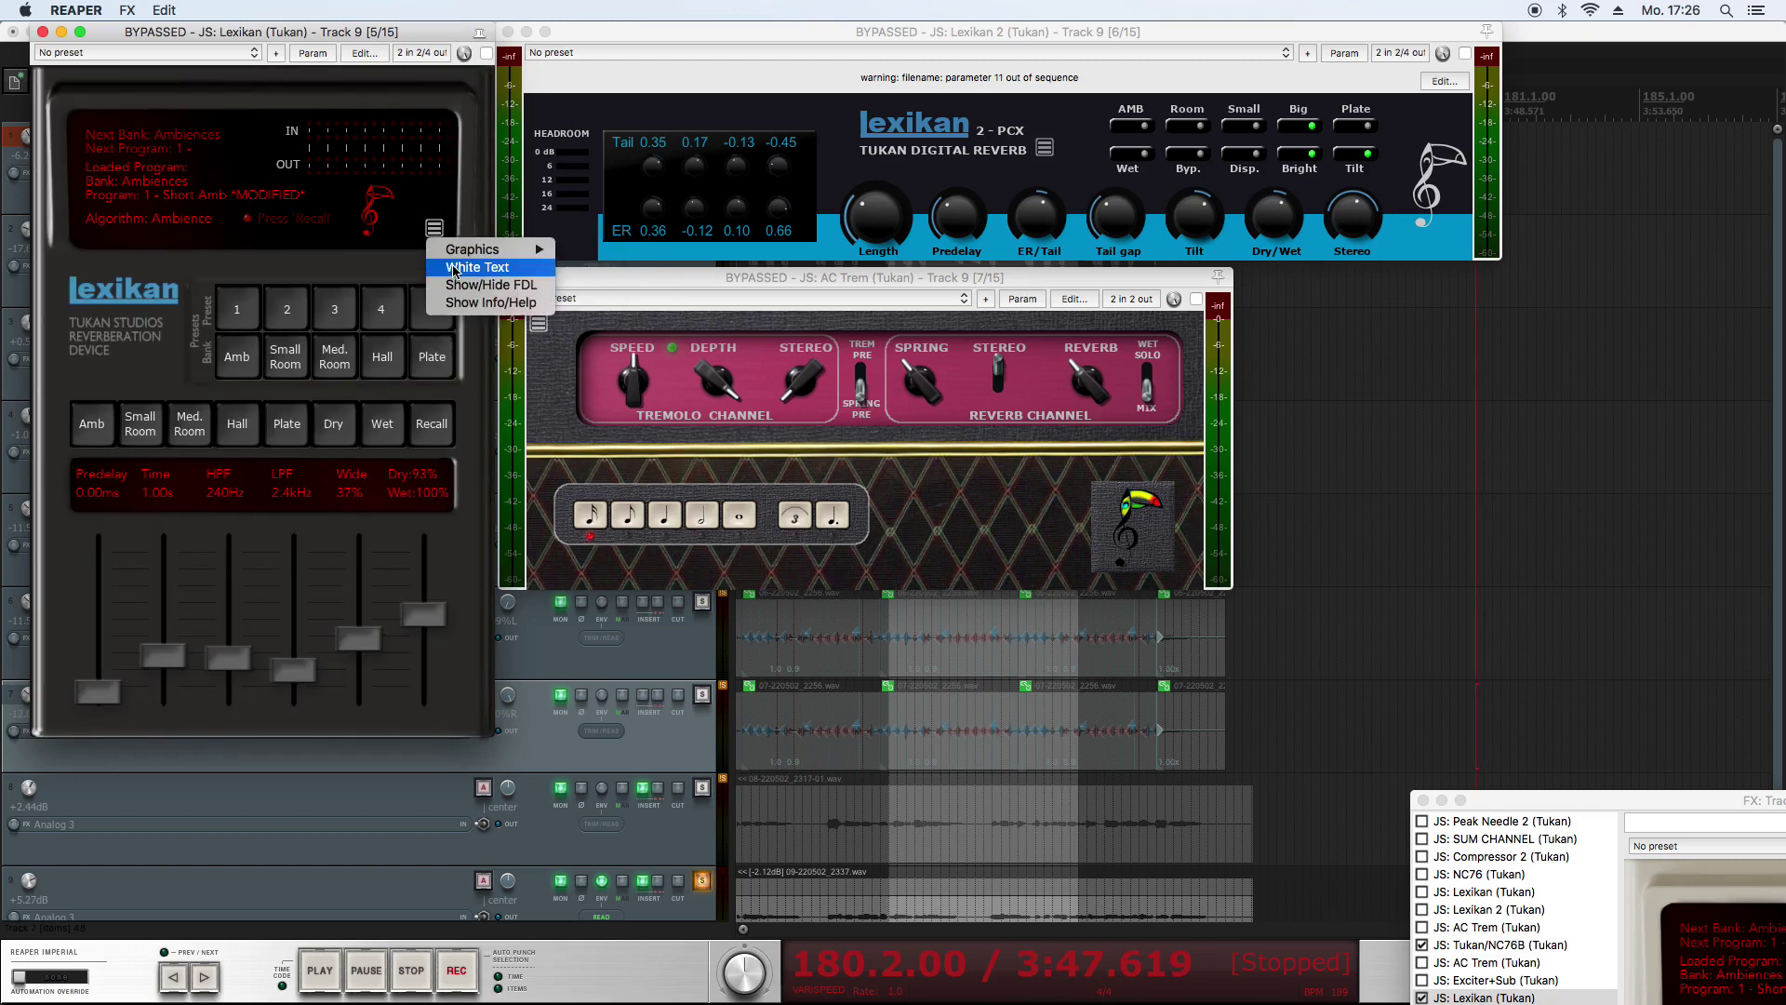
{"action": "left_click", "coordinate": [454, 271]}
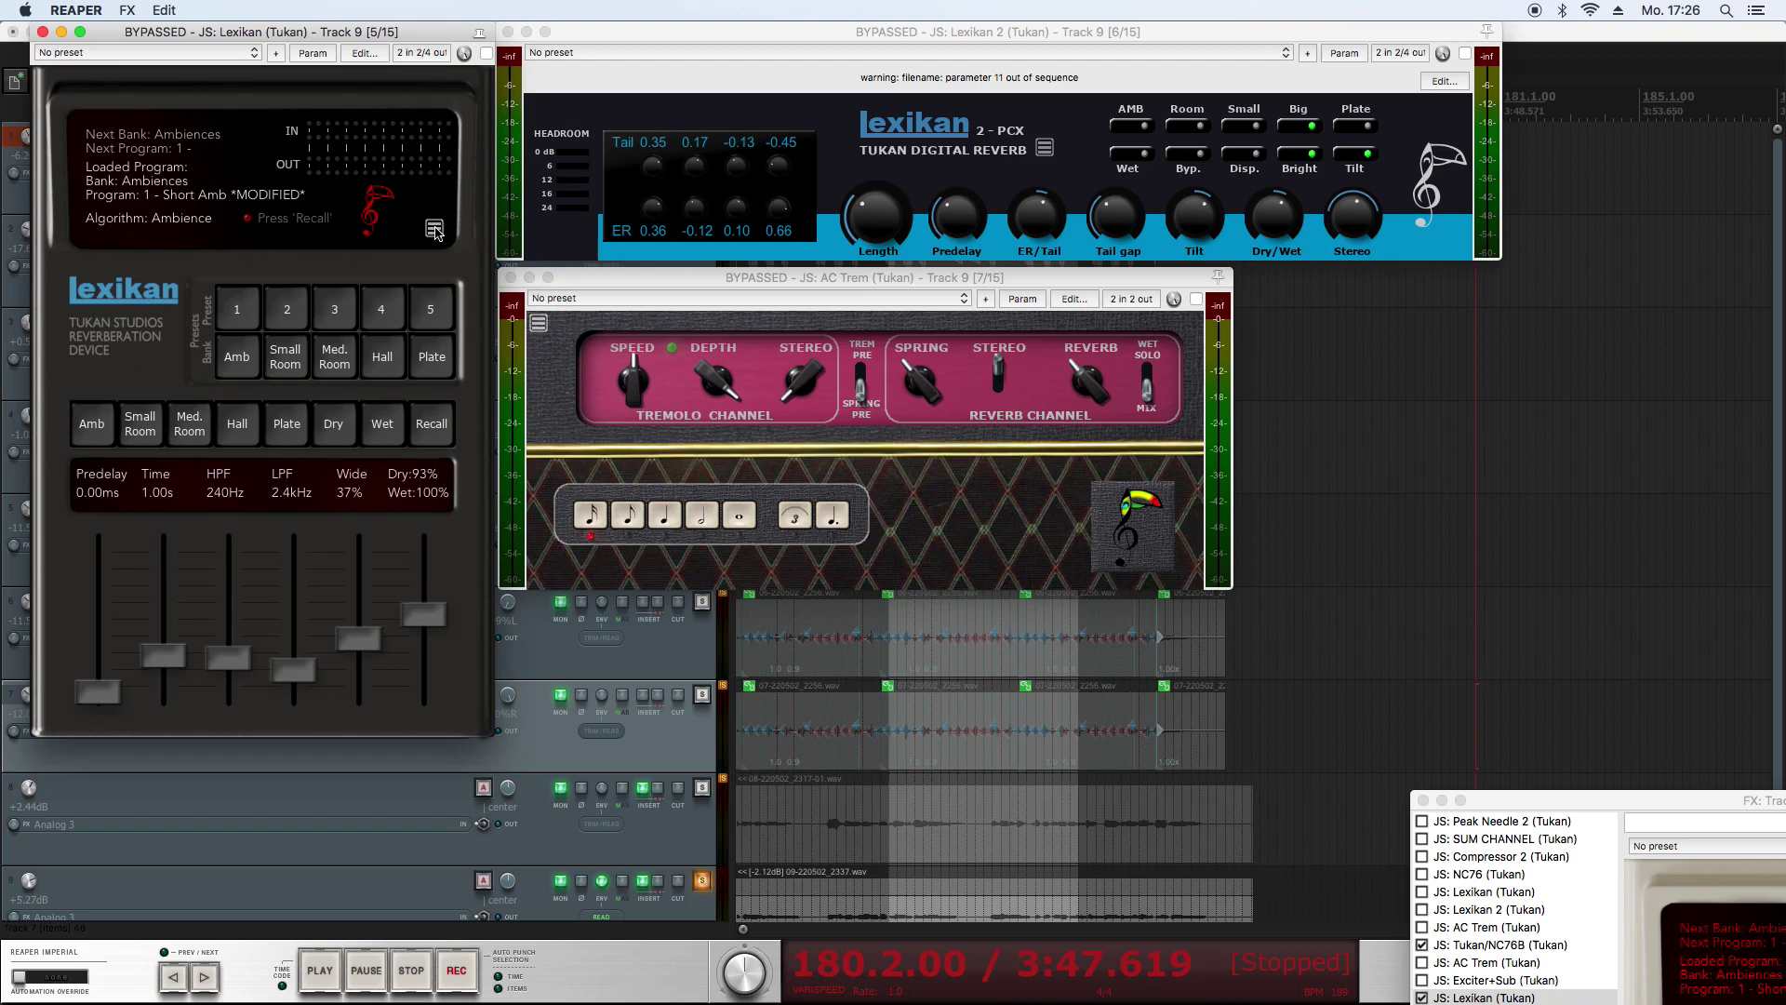
Show the FDL sliders, set the second to 7 and the third to 8, then show Info/Help.
{"action": "left_click", "coordinate": [436, 232]}
{"action": "left_click", "coordinate": [483, 287]}
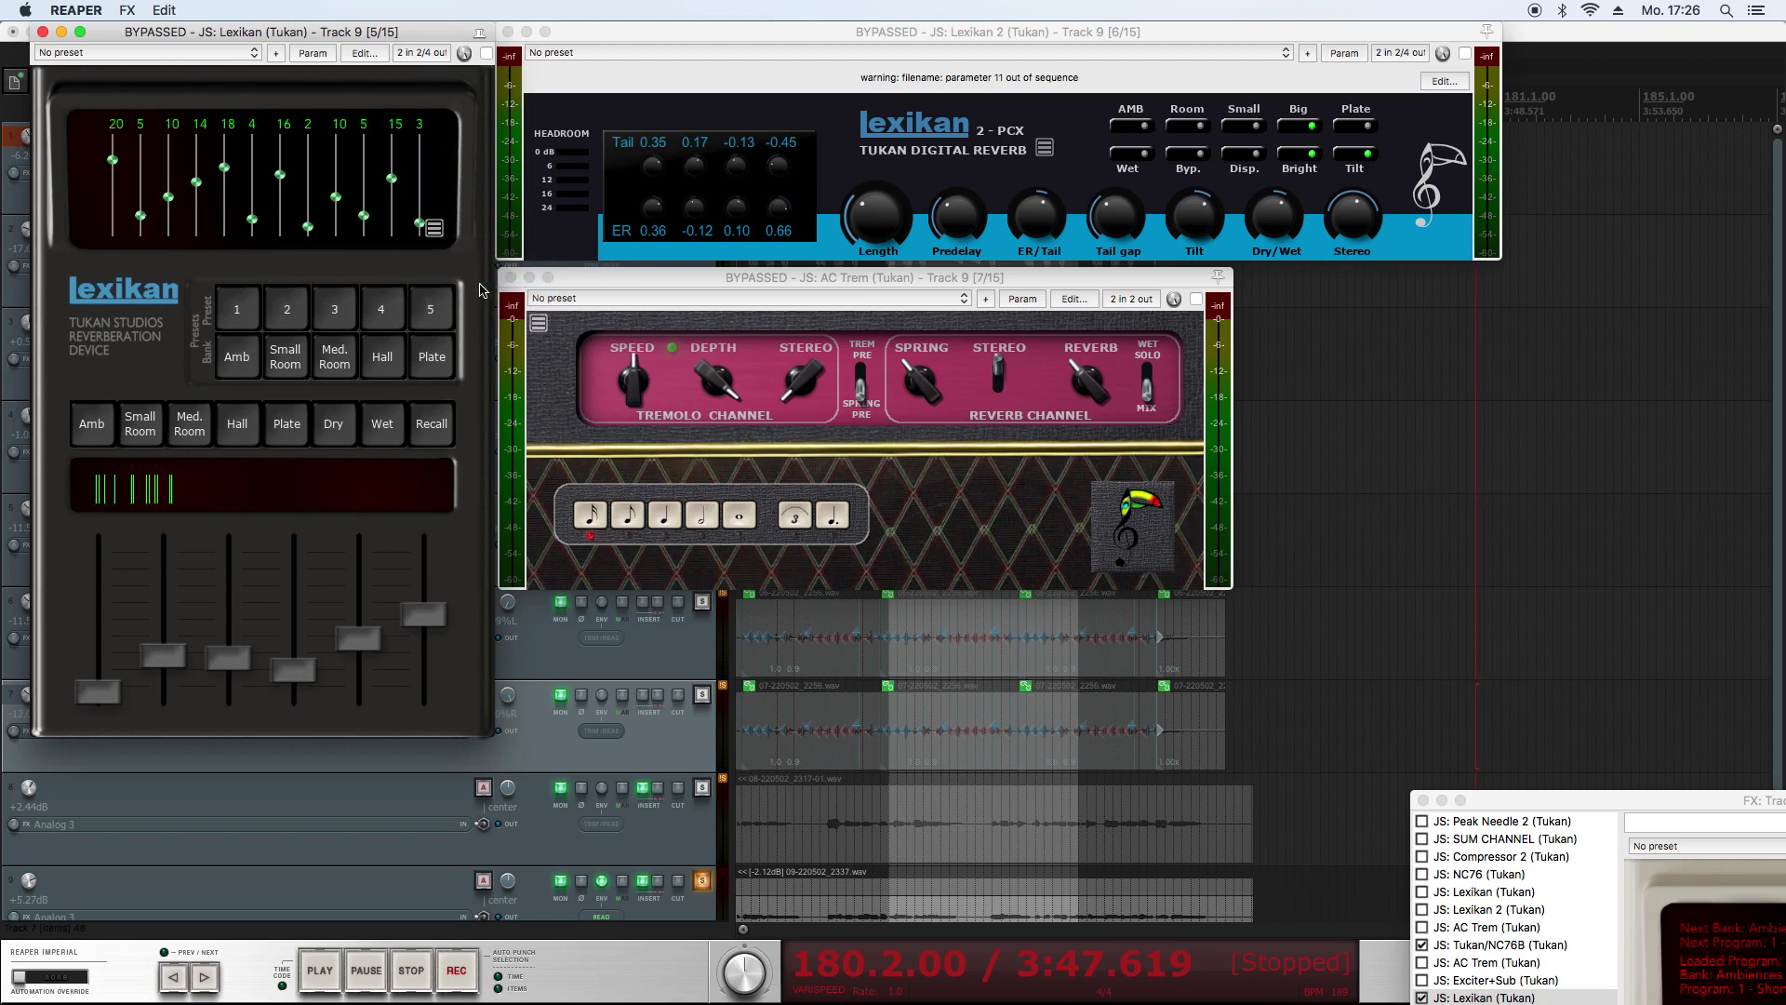
{"action": "left_click", "coordinate": [143, 207]}
{"action": "left_click_drag", "start_coordinate": [170, 203], "coordinate": [169, 209]}
{"action": "left_click", "coordinate": [434, 231]}
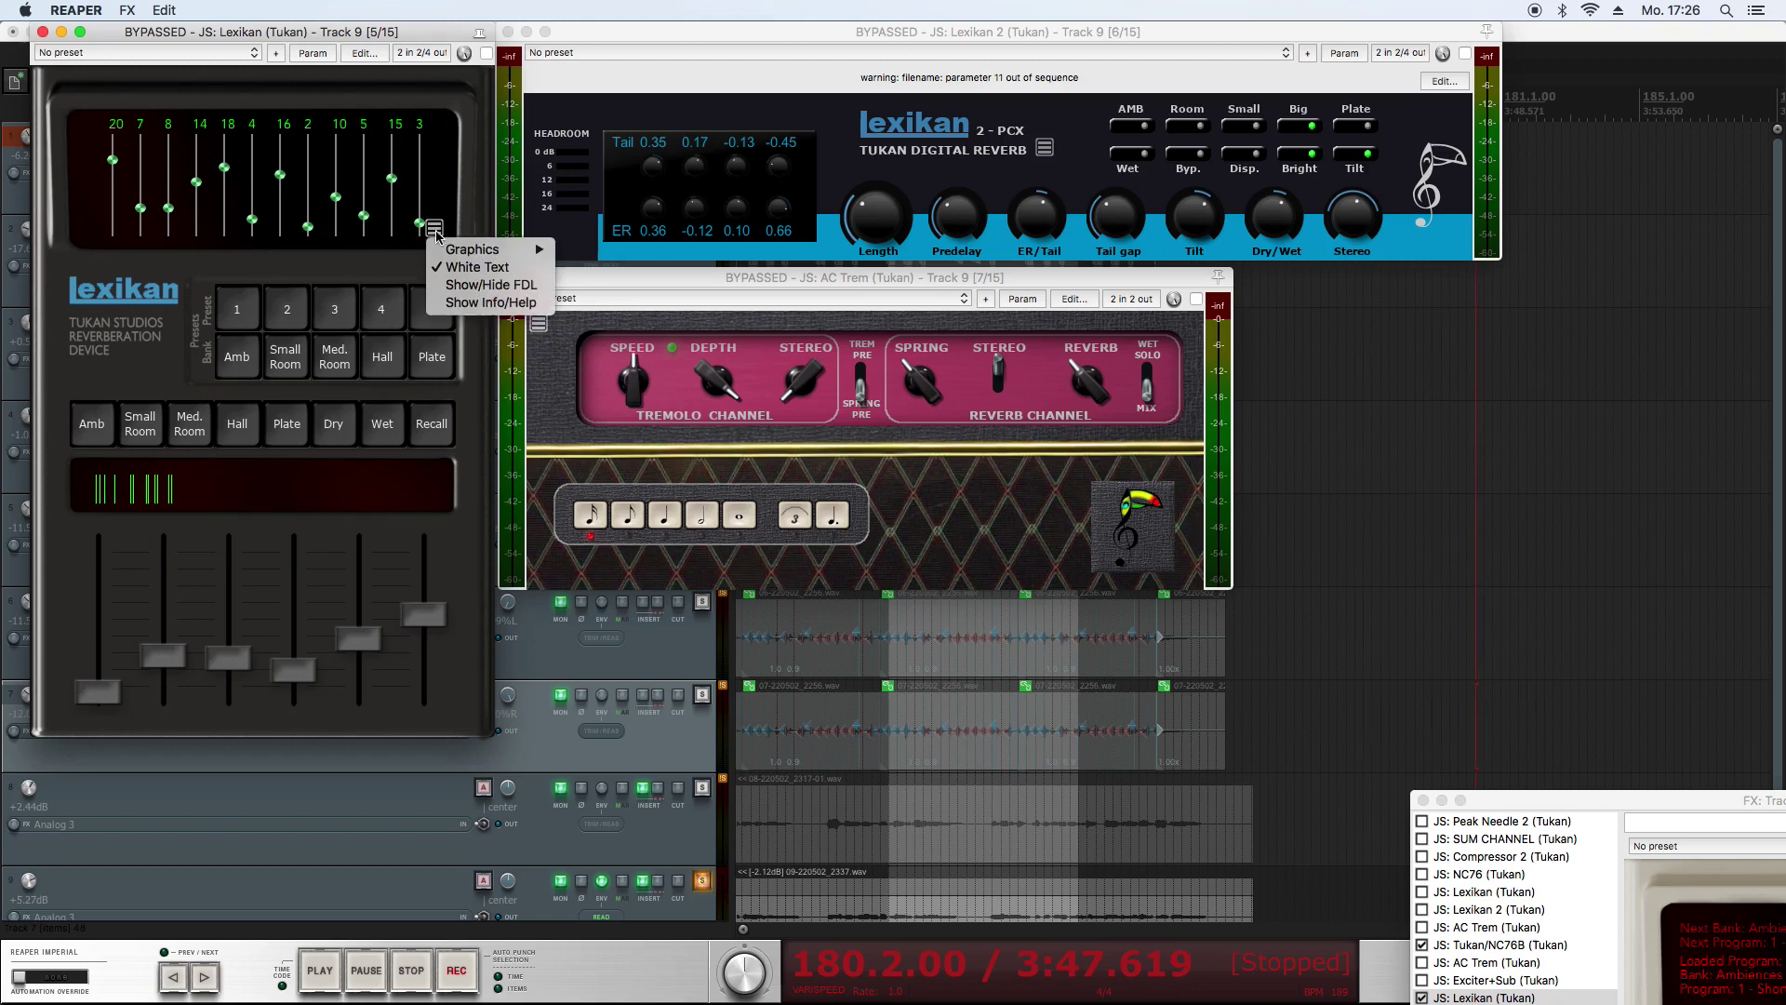
{"action": "left_click", "coordinate": [473, 285]}
{"action": "left_click", "coordinate": [434, 229]}
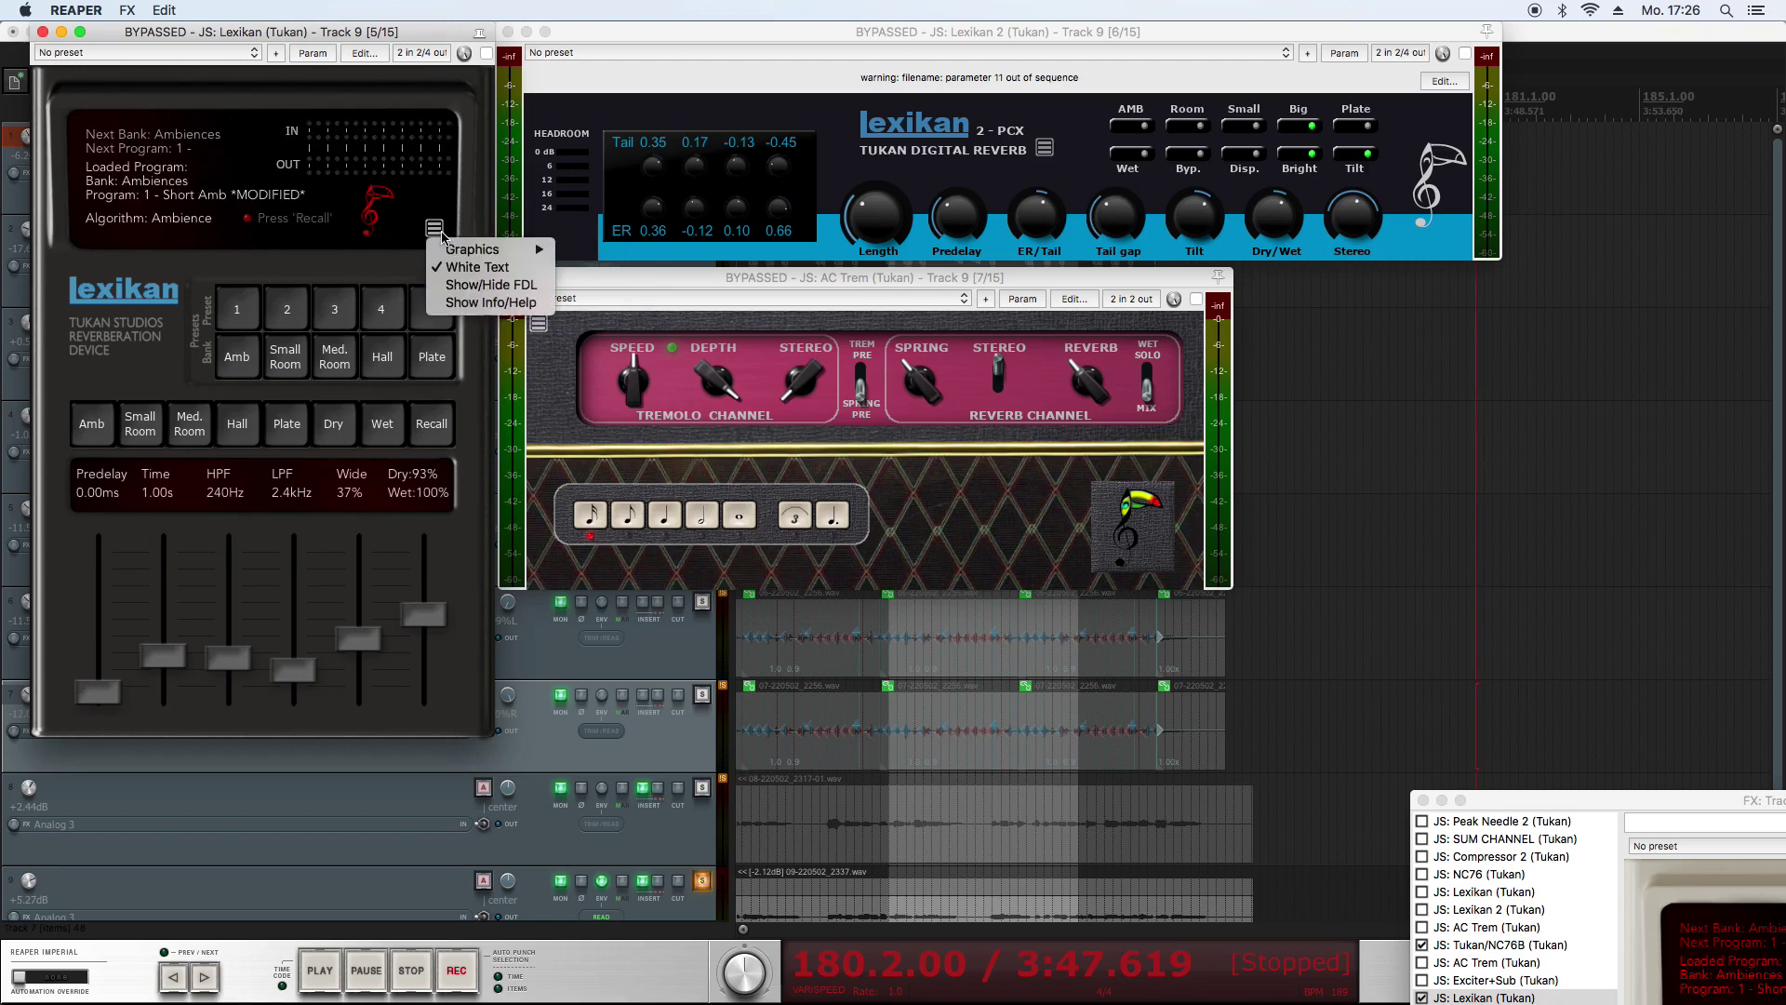
{"action": "left_click", "coordinate": [495, 310]}
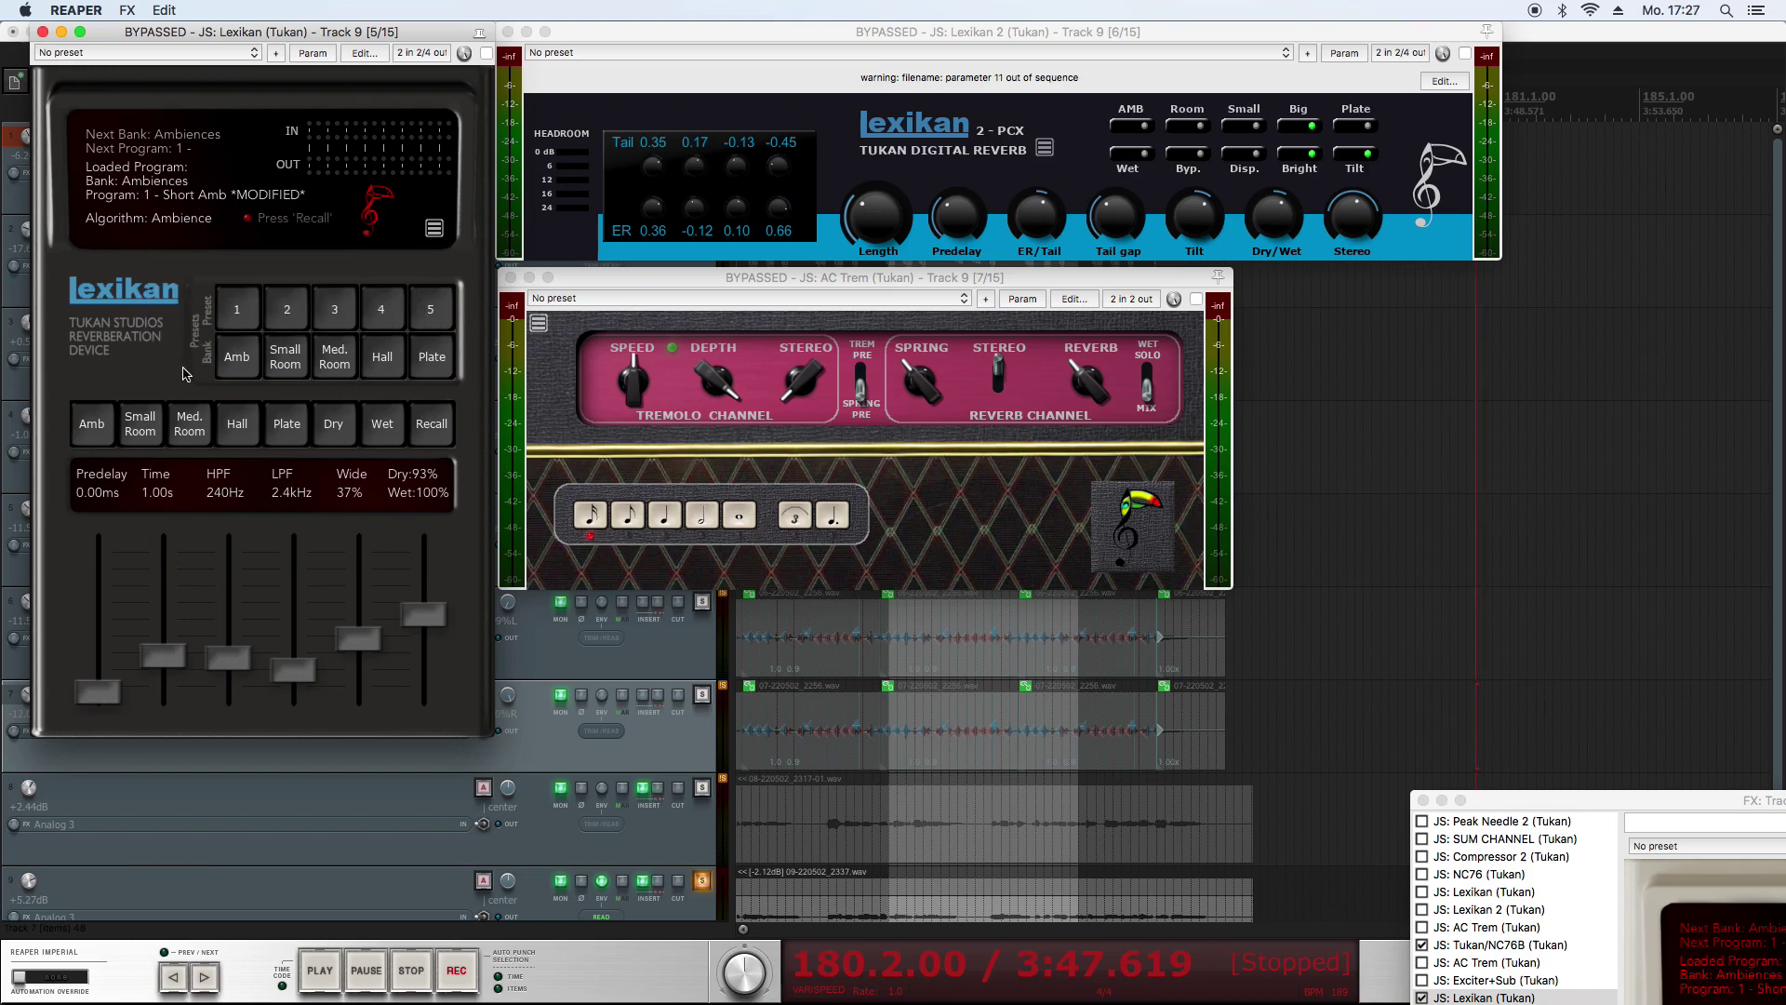
Switch Lexikan's graphics to New and back to Old, then show its info and help notes.
{"action": "left_click", "coordinate": [434, 228]}
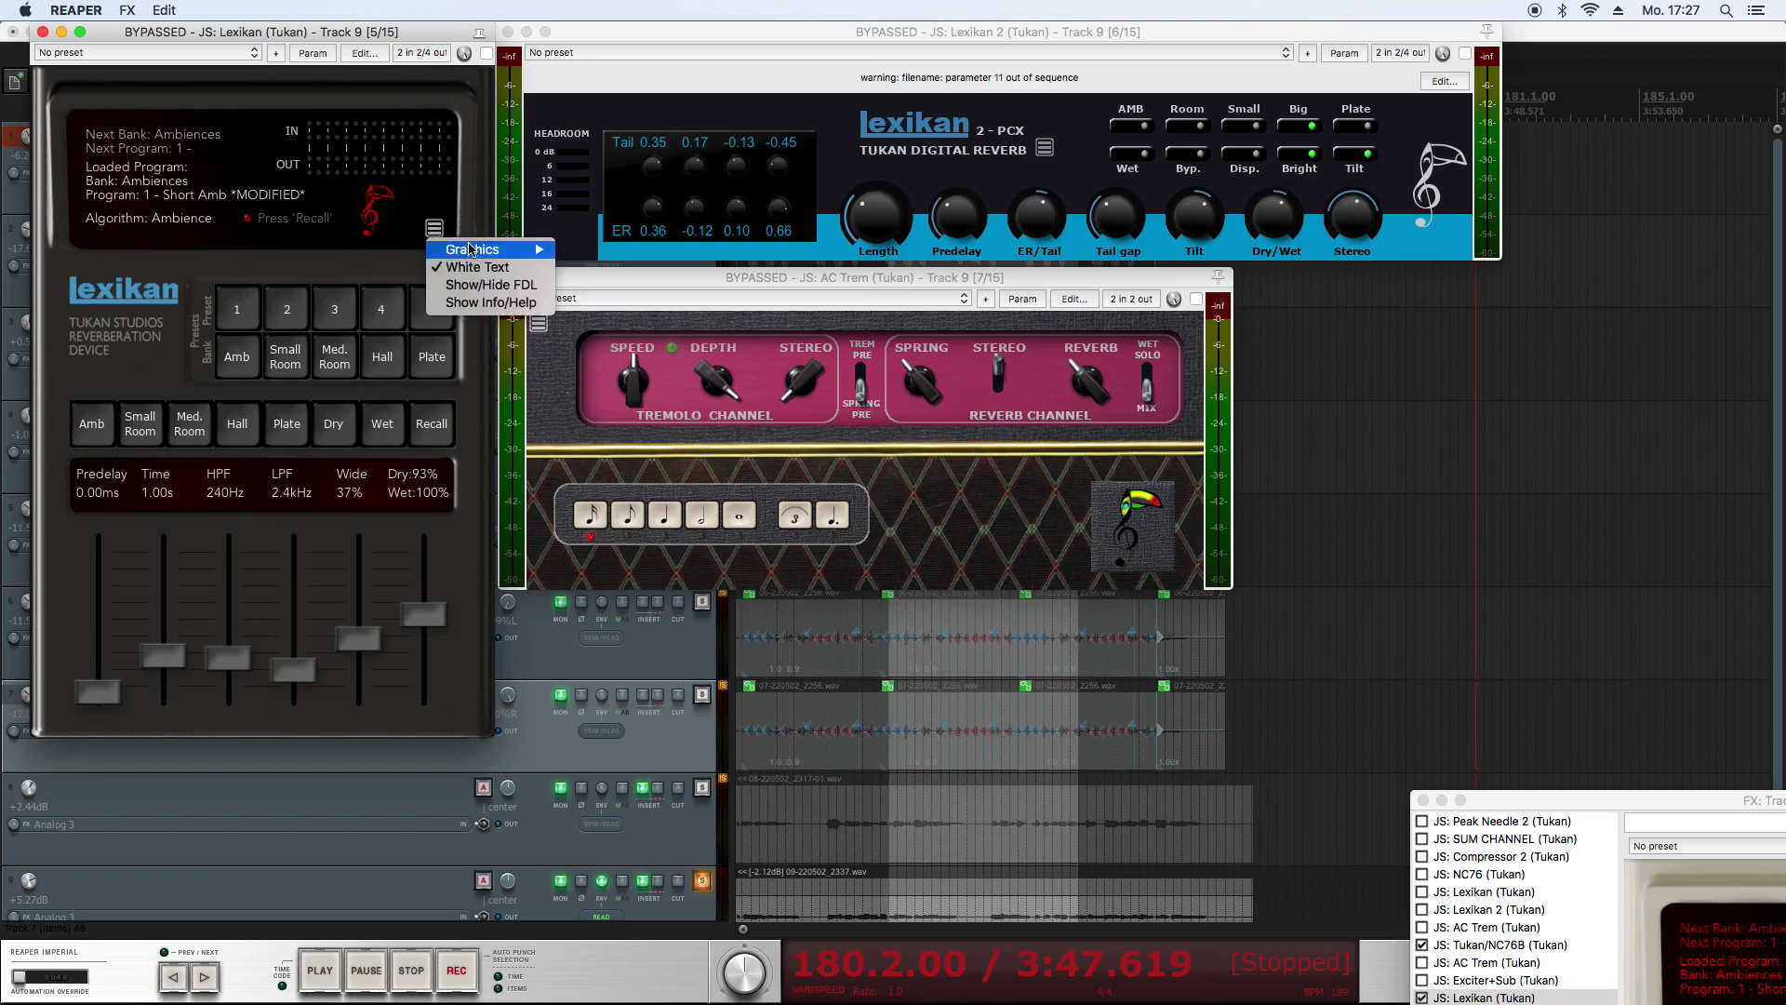
{"action": "mouse_move", "coordinate": [489, 250]}
{"action": "left_click", "coordinate": [587, 267]}
{"action": "left_click", "coordinate": [434, 228]}
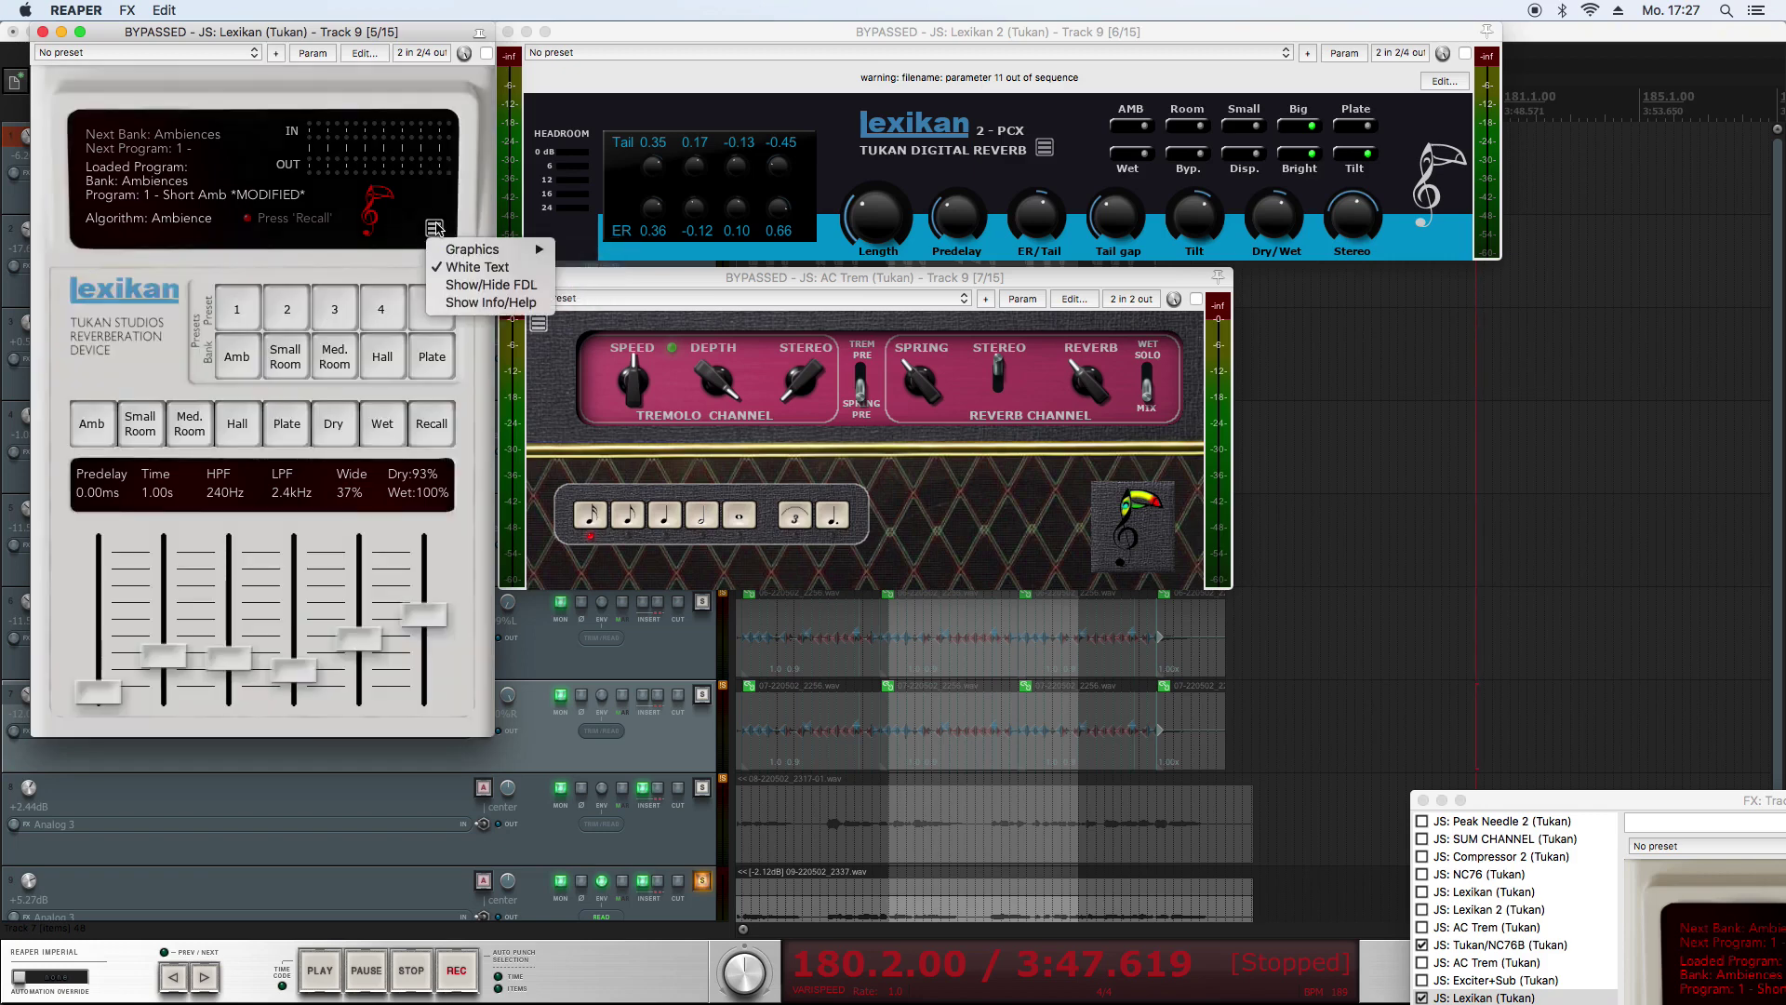
{"action": "left_click", "coordinate": [588, 249]}
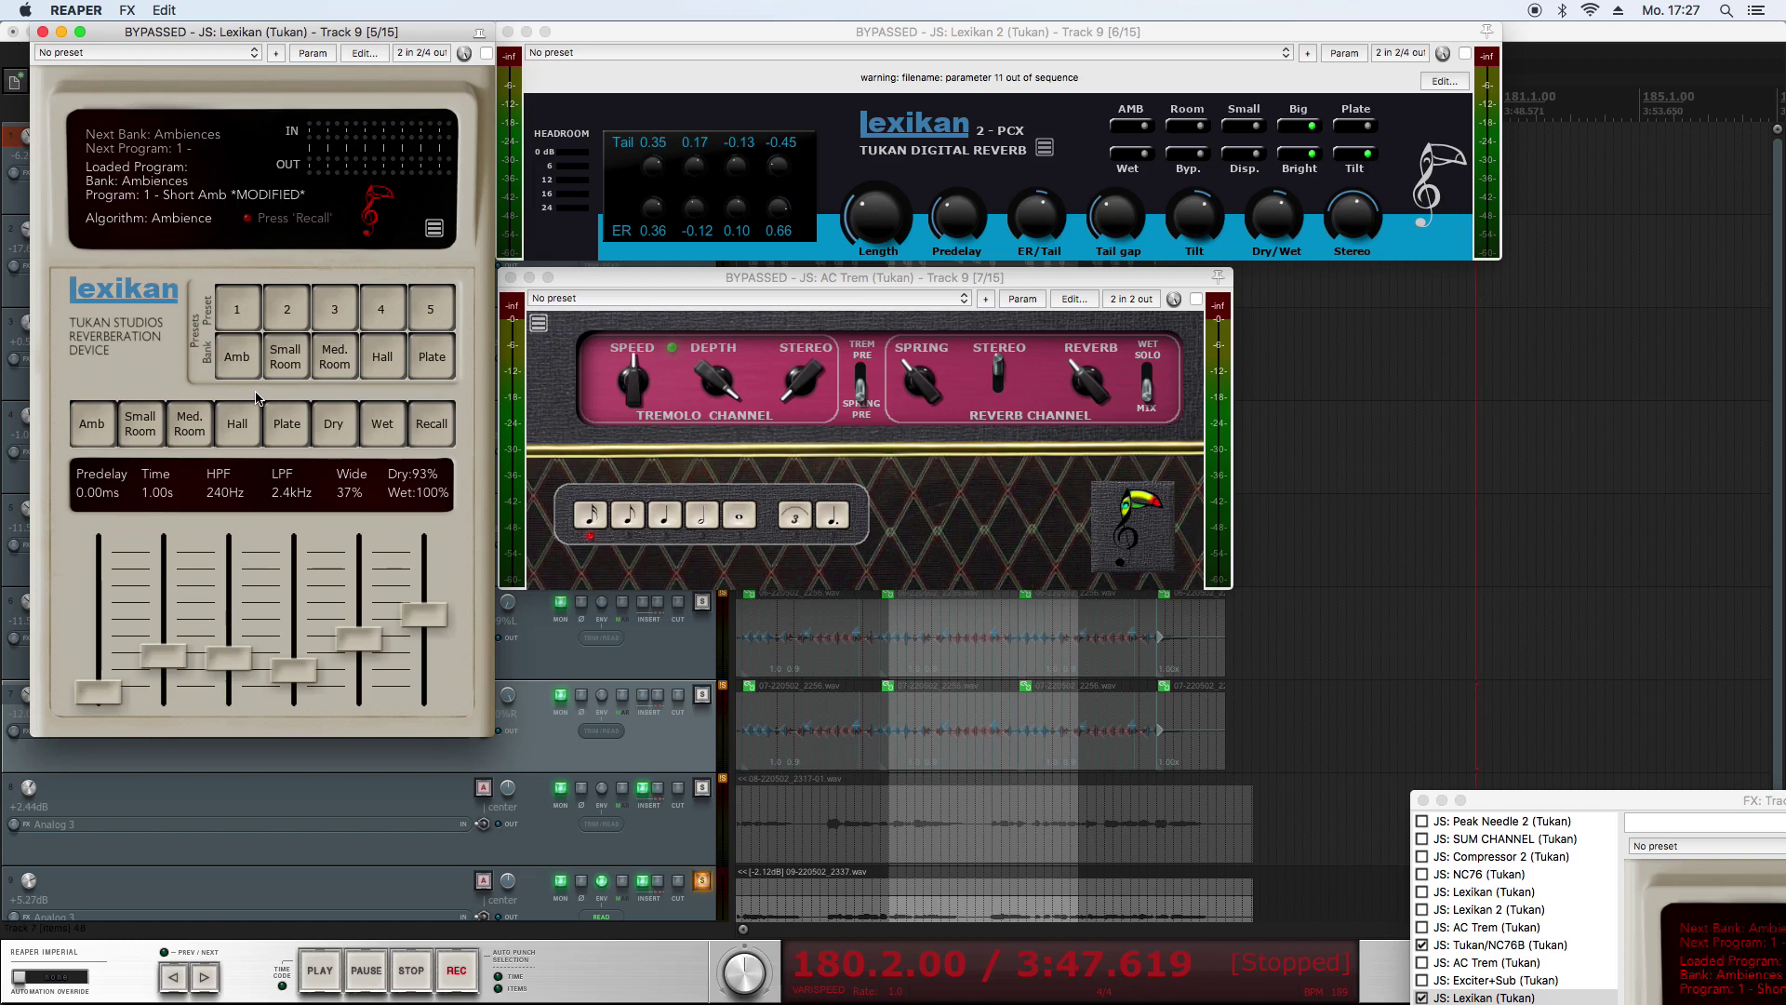
{"action": "left_click", "coordinate": [434, 228]}
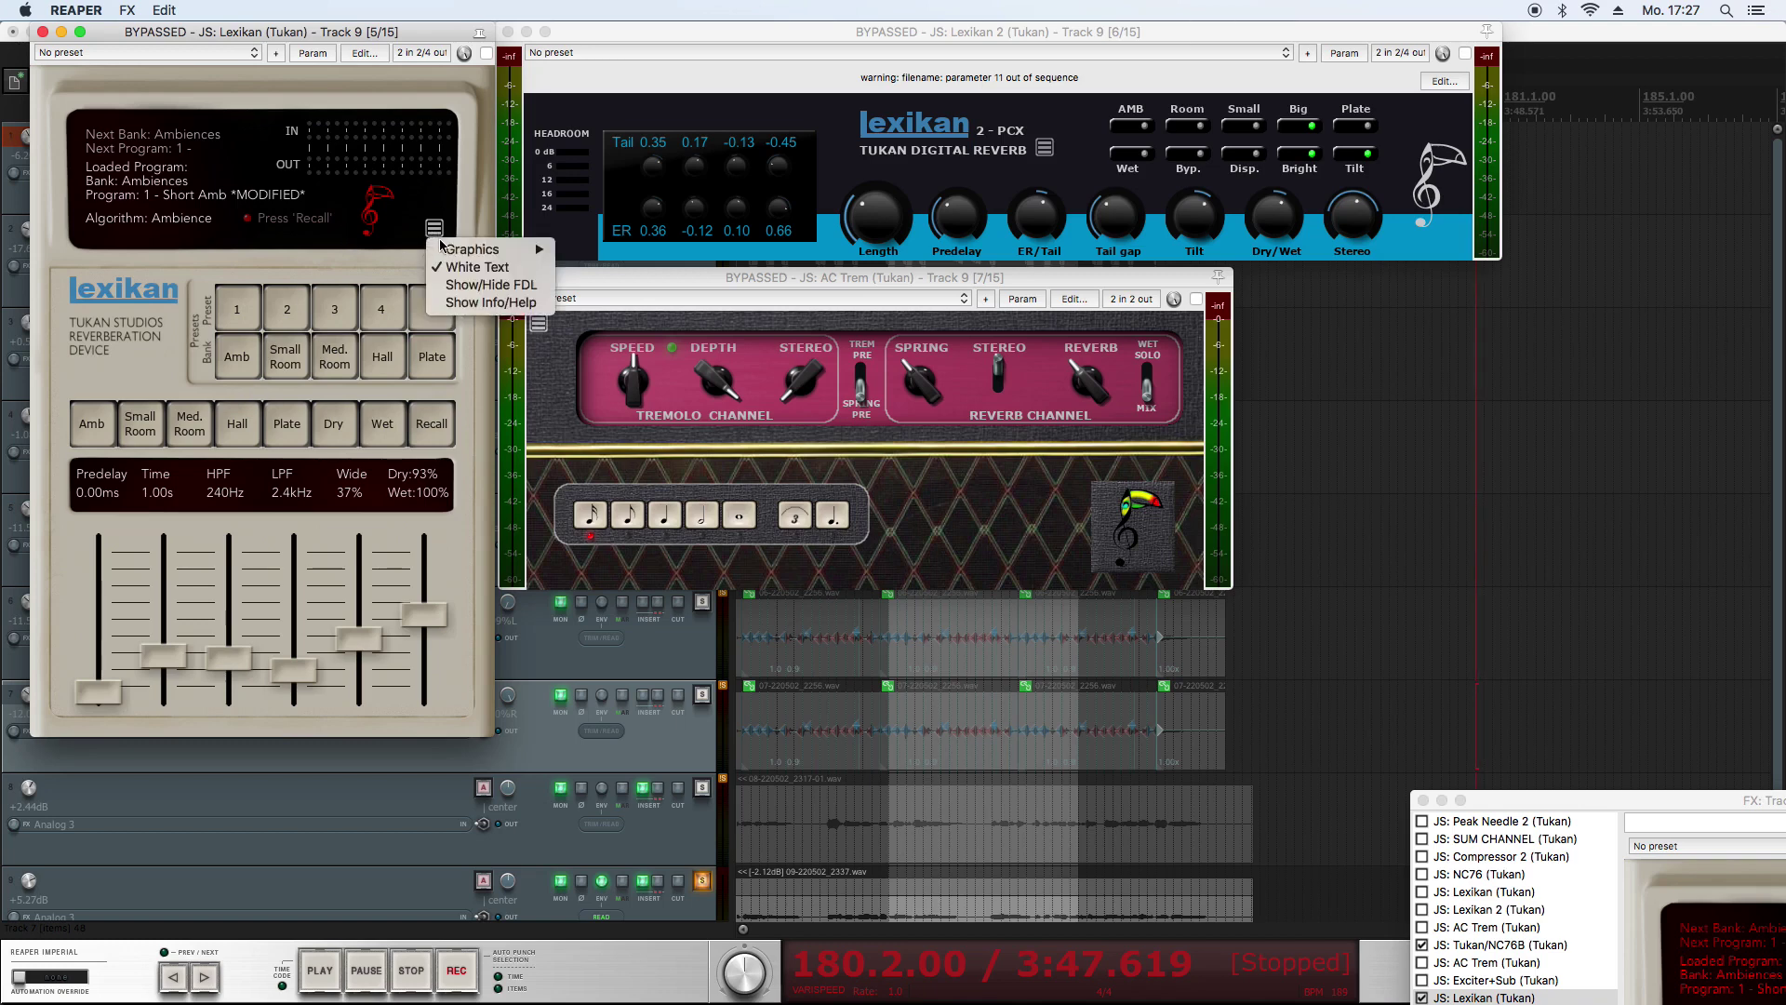
{"action": "left_click", "coordinate": [484, 302]}
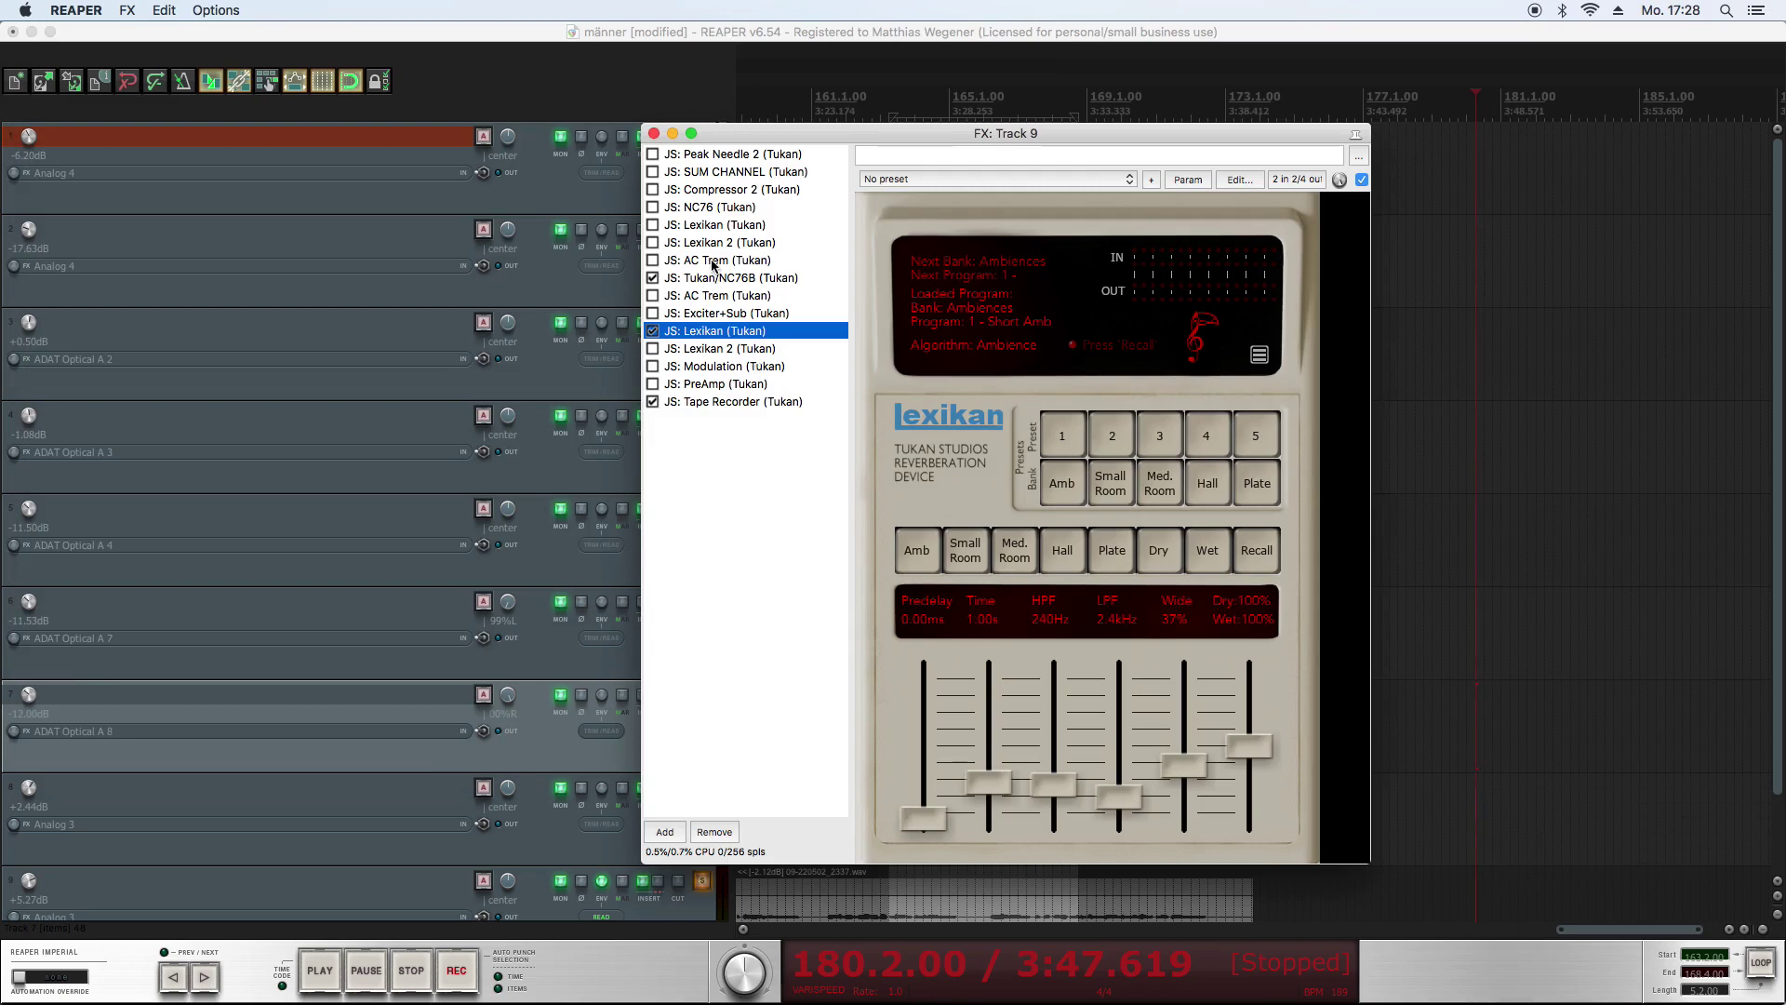
Select NC76B in Track 9's FX chain, then move the FX window down-left and make it taller.
{"action": "left_click", "coordinate": [730, 206]}
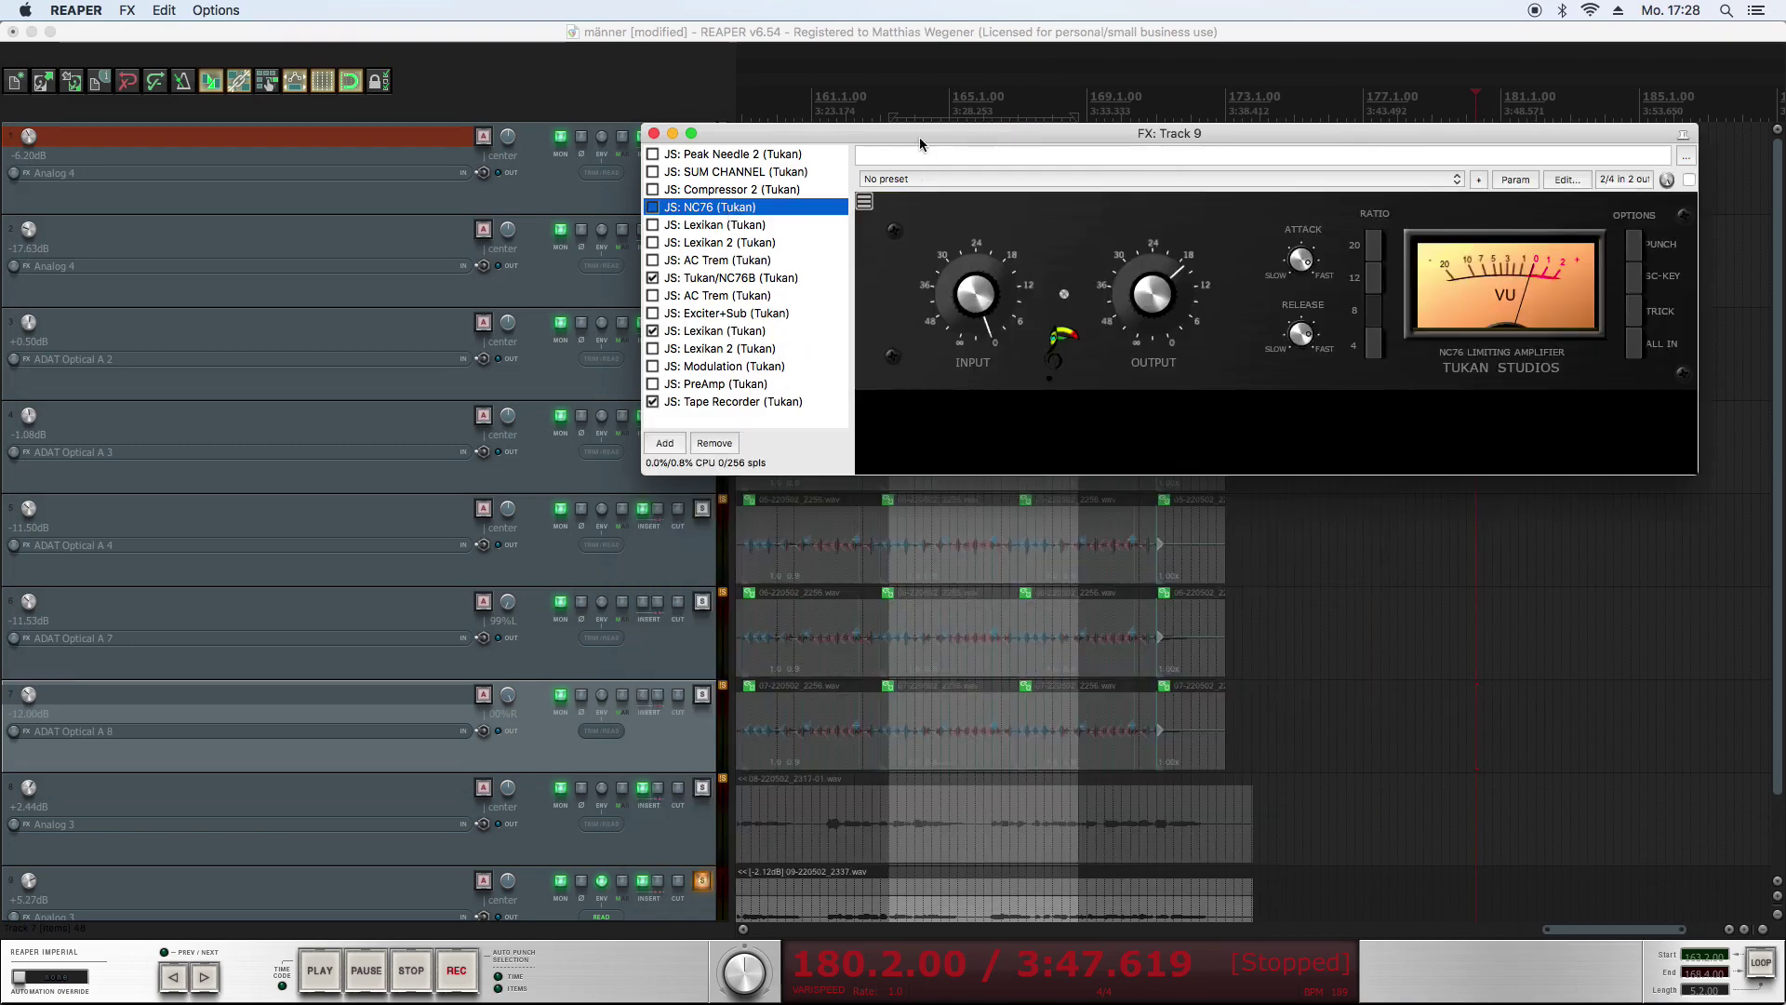
{"action": "left_click_drag", "start_coordinate": [919, 139], "coordinate": [665, 215]}
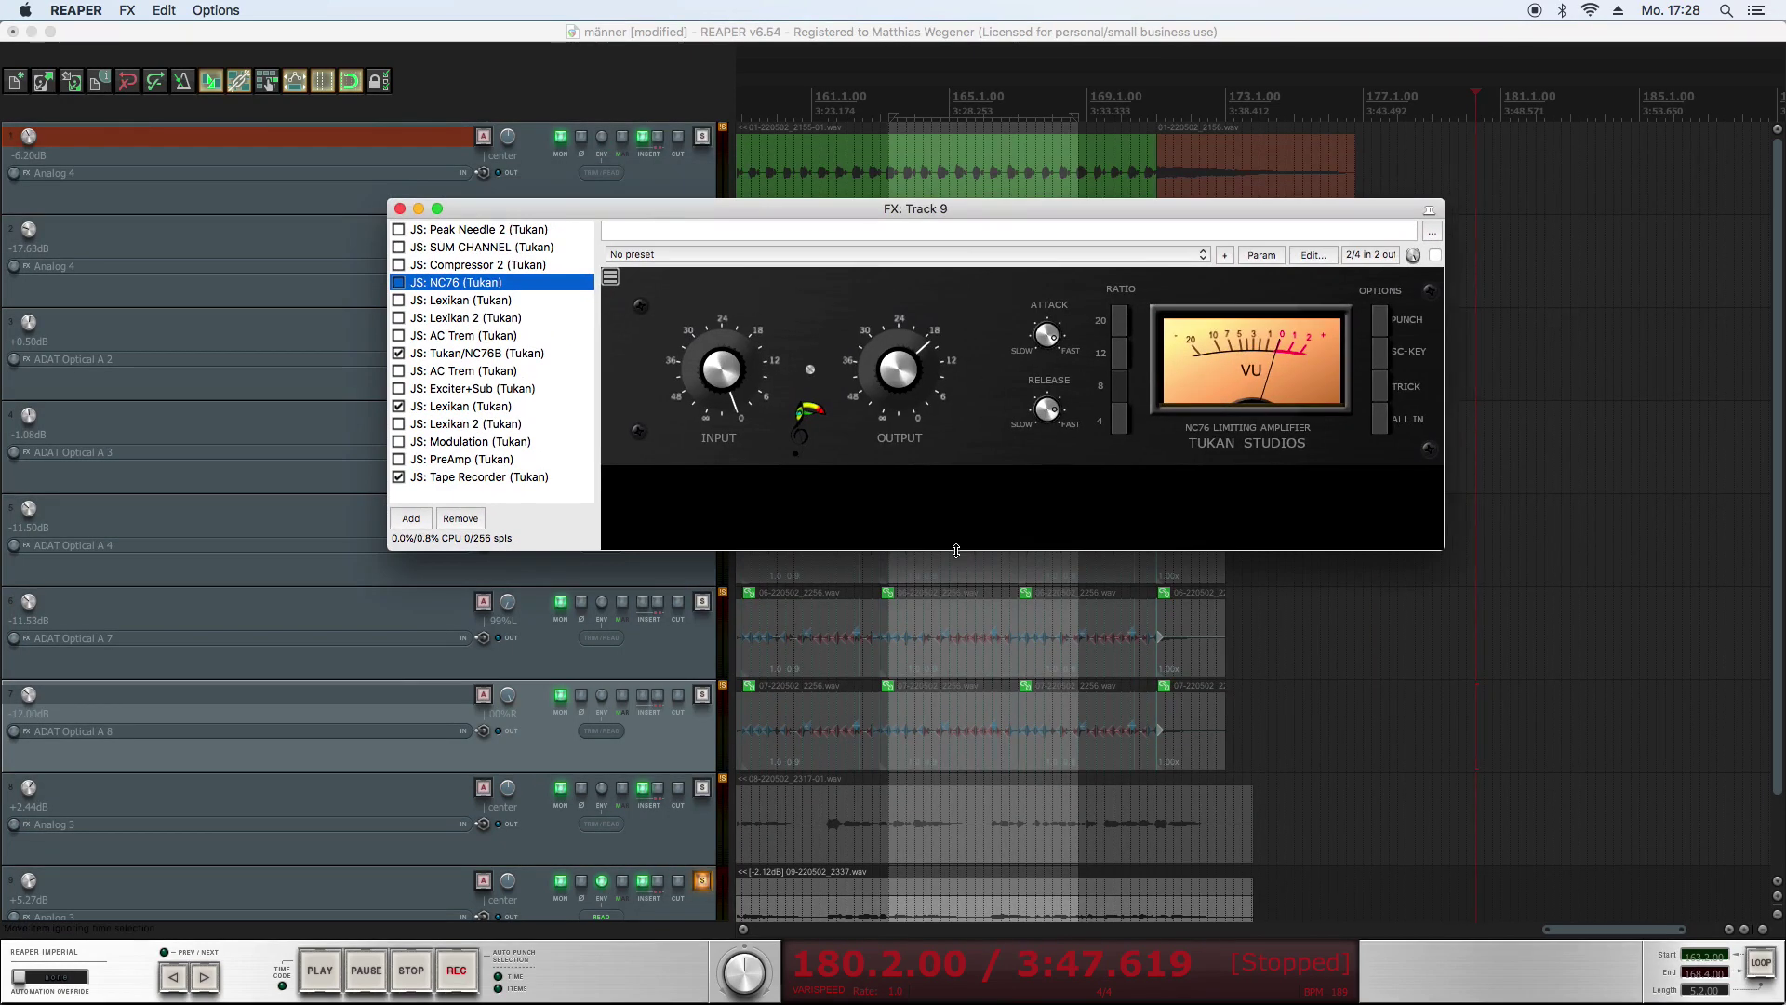
{"action": "left_click_drag", "start_coordinate": [957, 550], "coordinate": [937, 599]}
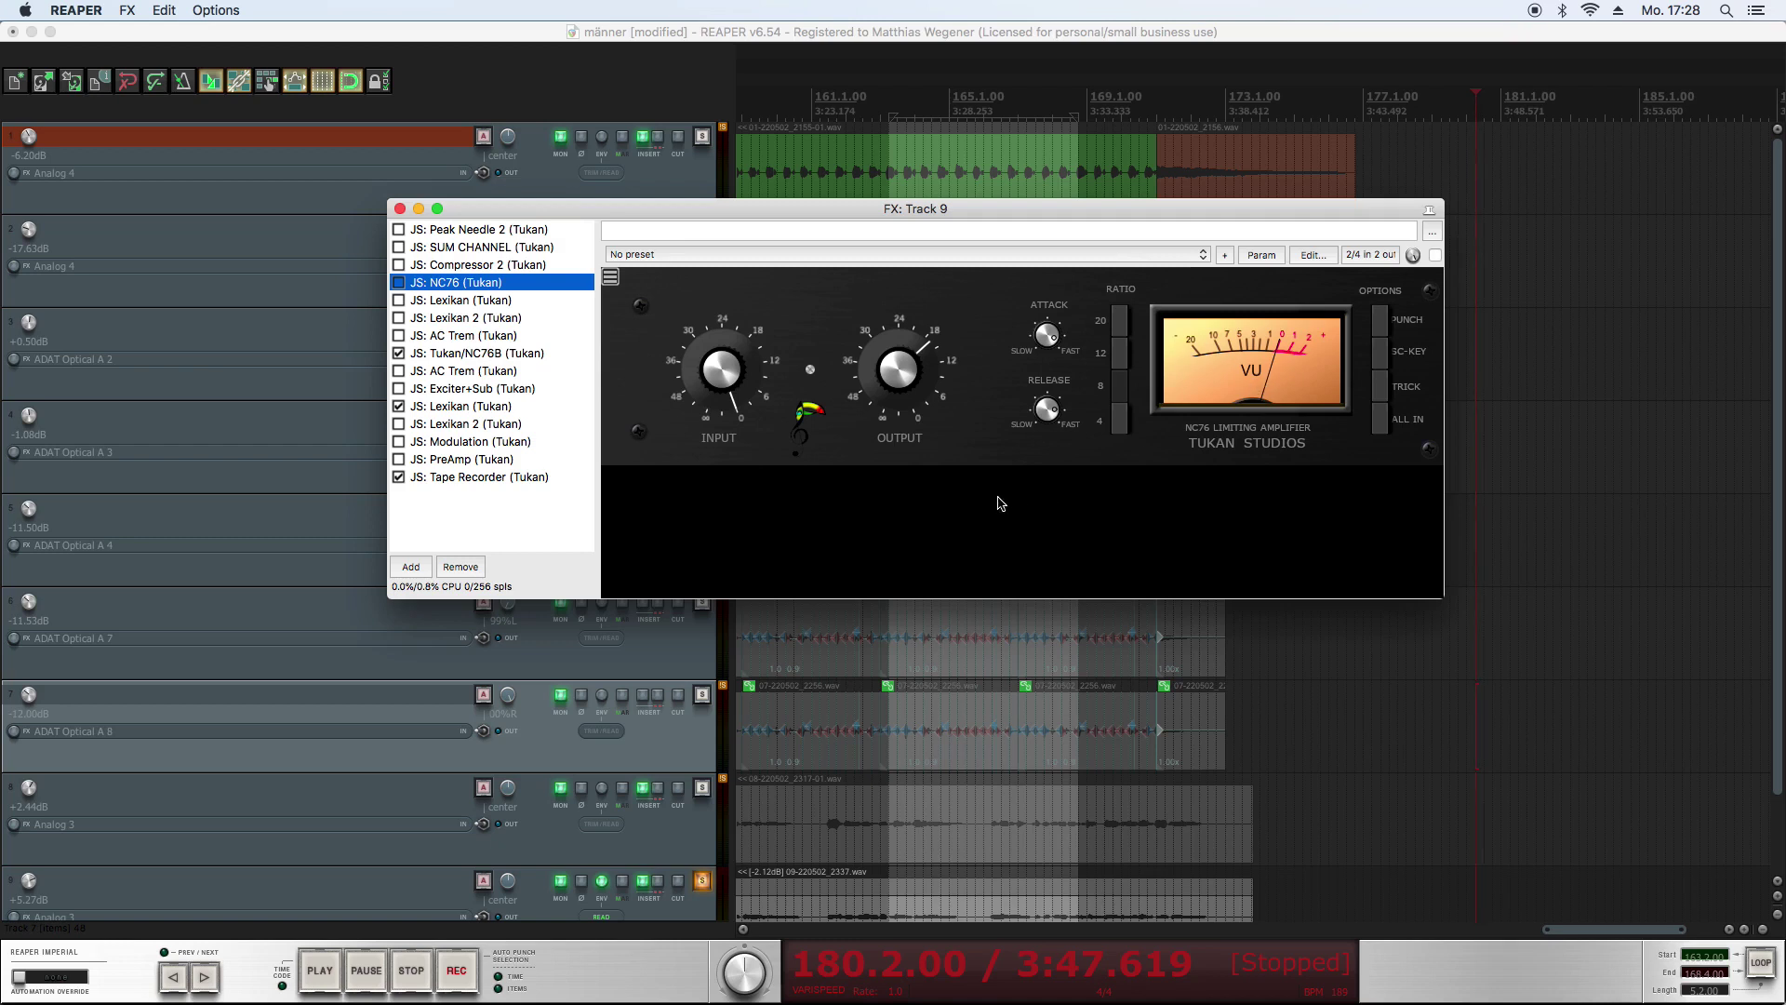
{"action": "left_click", "coordinate": [723, 395]}
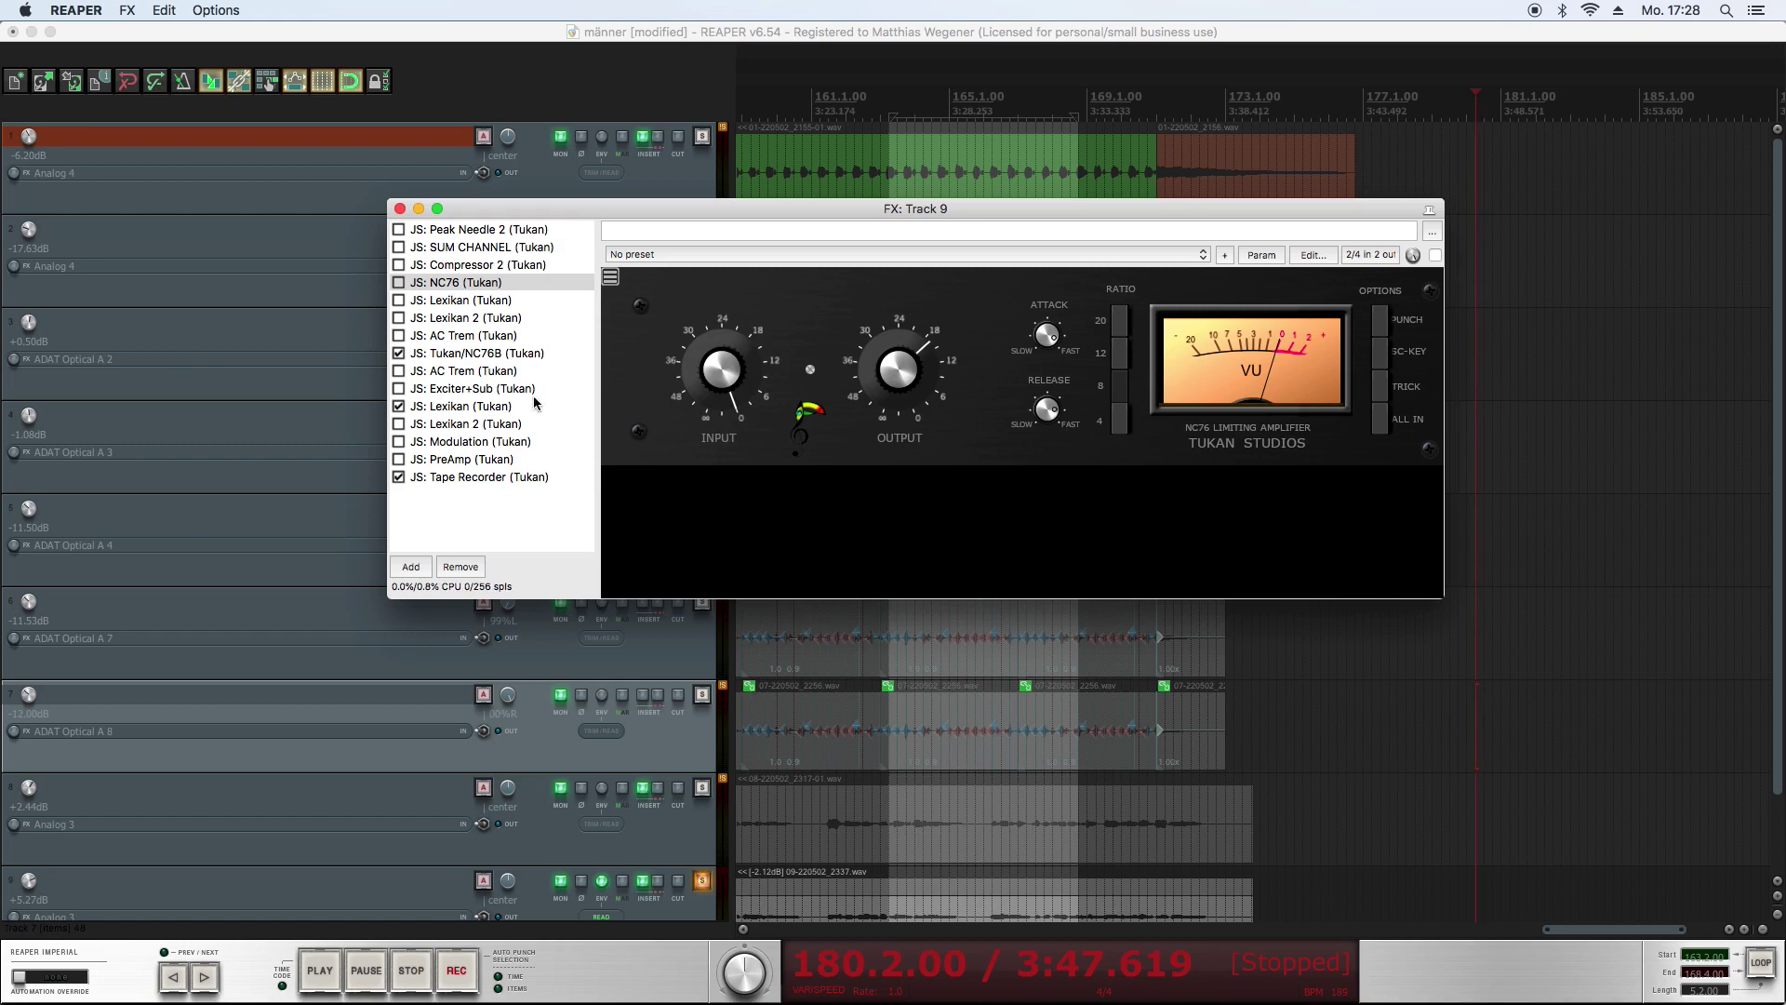
Show the NC76B and turn its INPUT knob from about 18 up to about 30.
{"action": "left_click", "coordinate": [501, 358]}
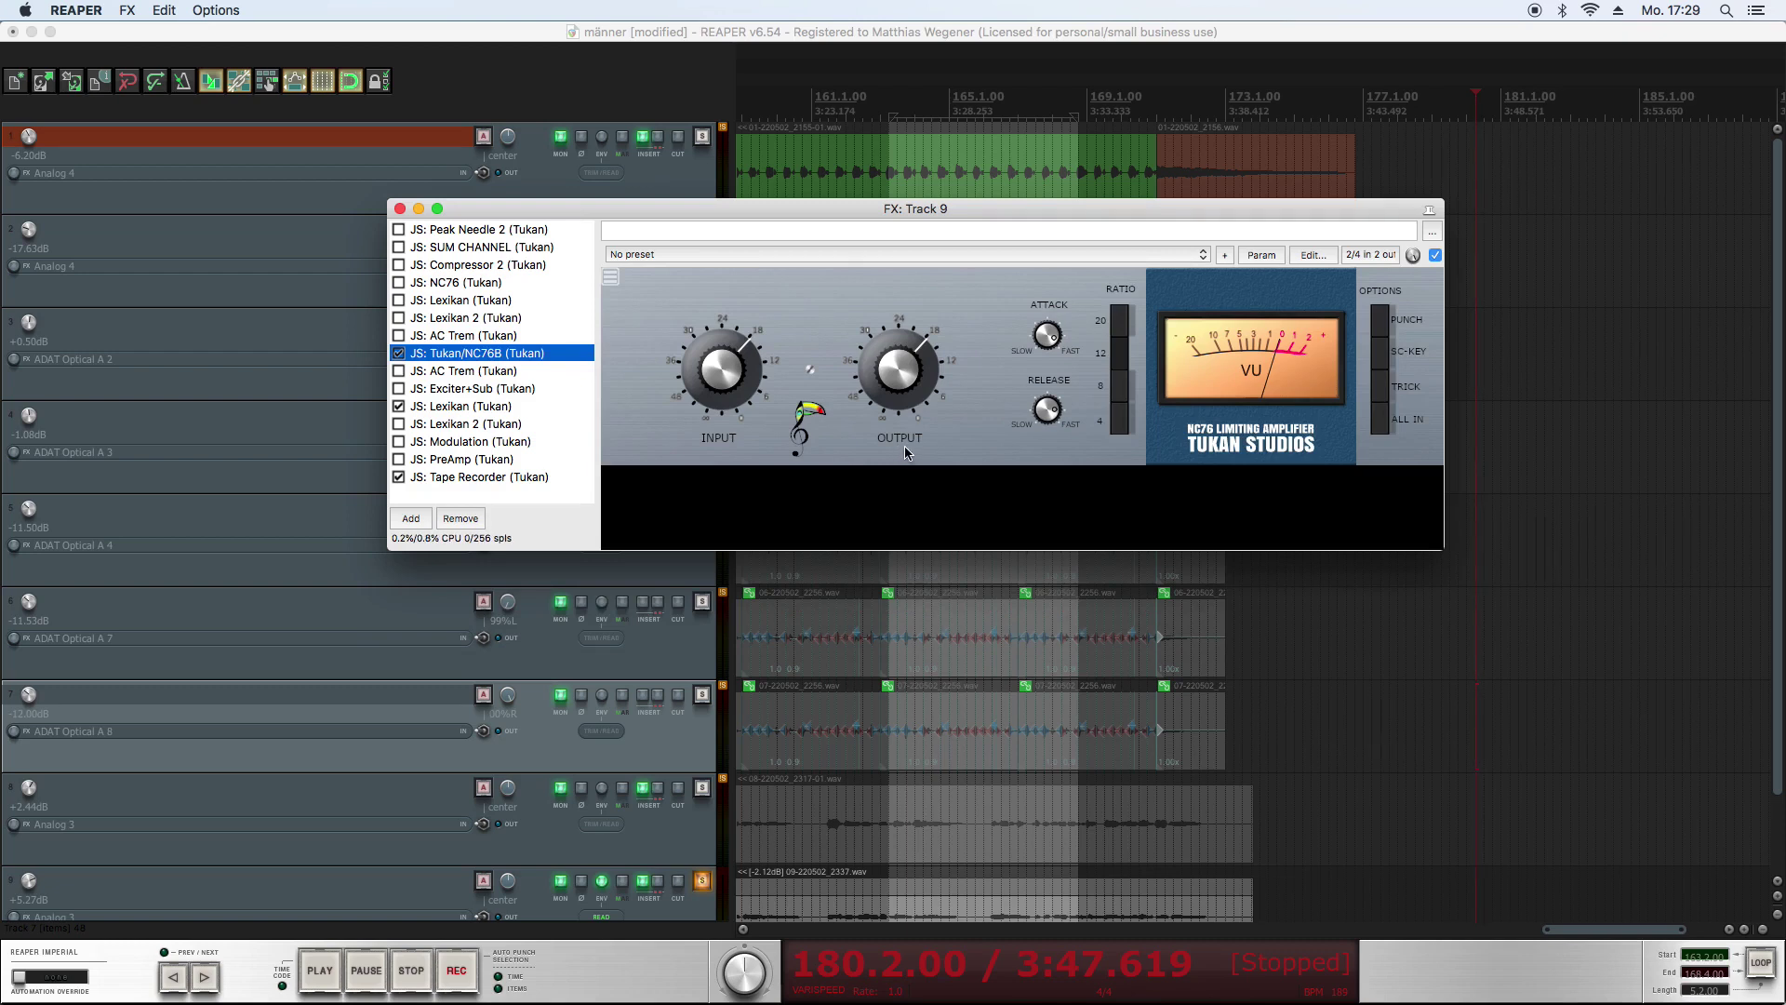
{"action": "mouse_move", "coordinate": [758, 382]}
{"action": "left_mouse_down"}
{"action": "mouse_move", "coordinate": [744, 406]}
{"action": "mouse_move", "coordinate": [735, 386]}
{"action": "left_mouse_up"}
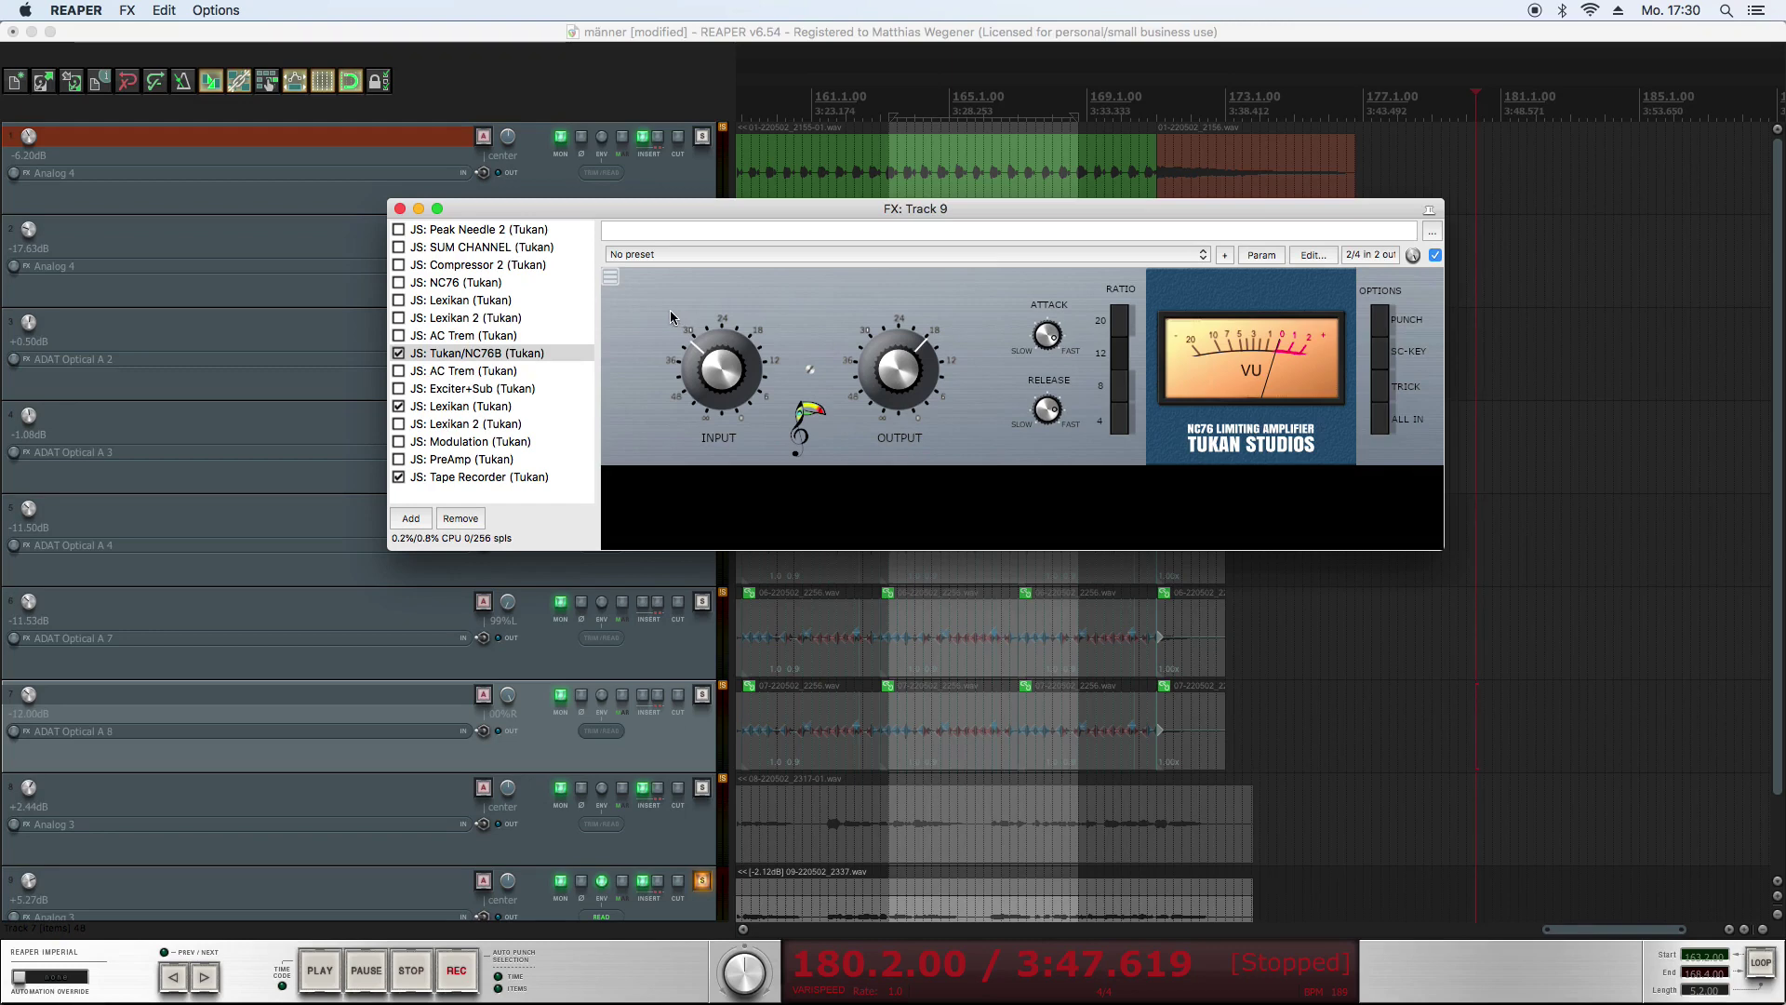
Select Exciter+Sub and show its info and help text from the options menu.
{"action": "left_click", "coordinate": [507, 391]}
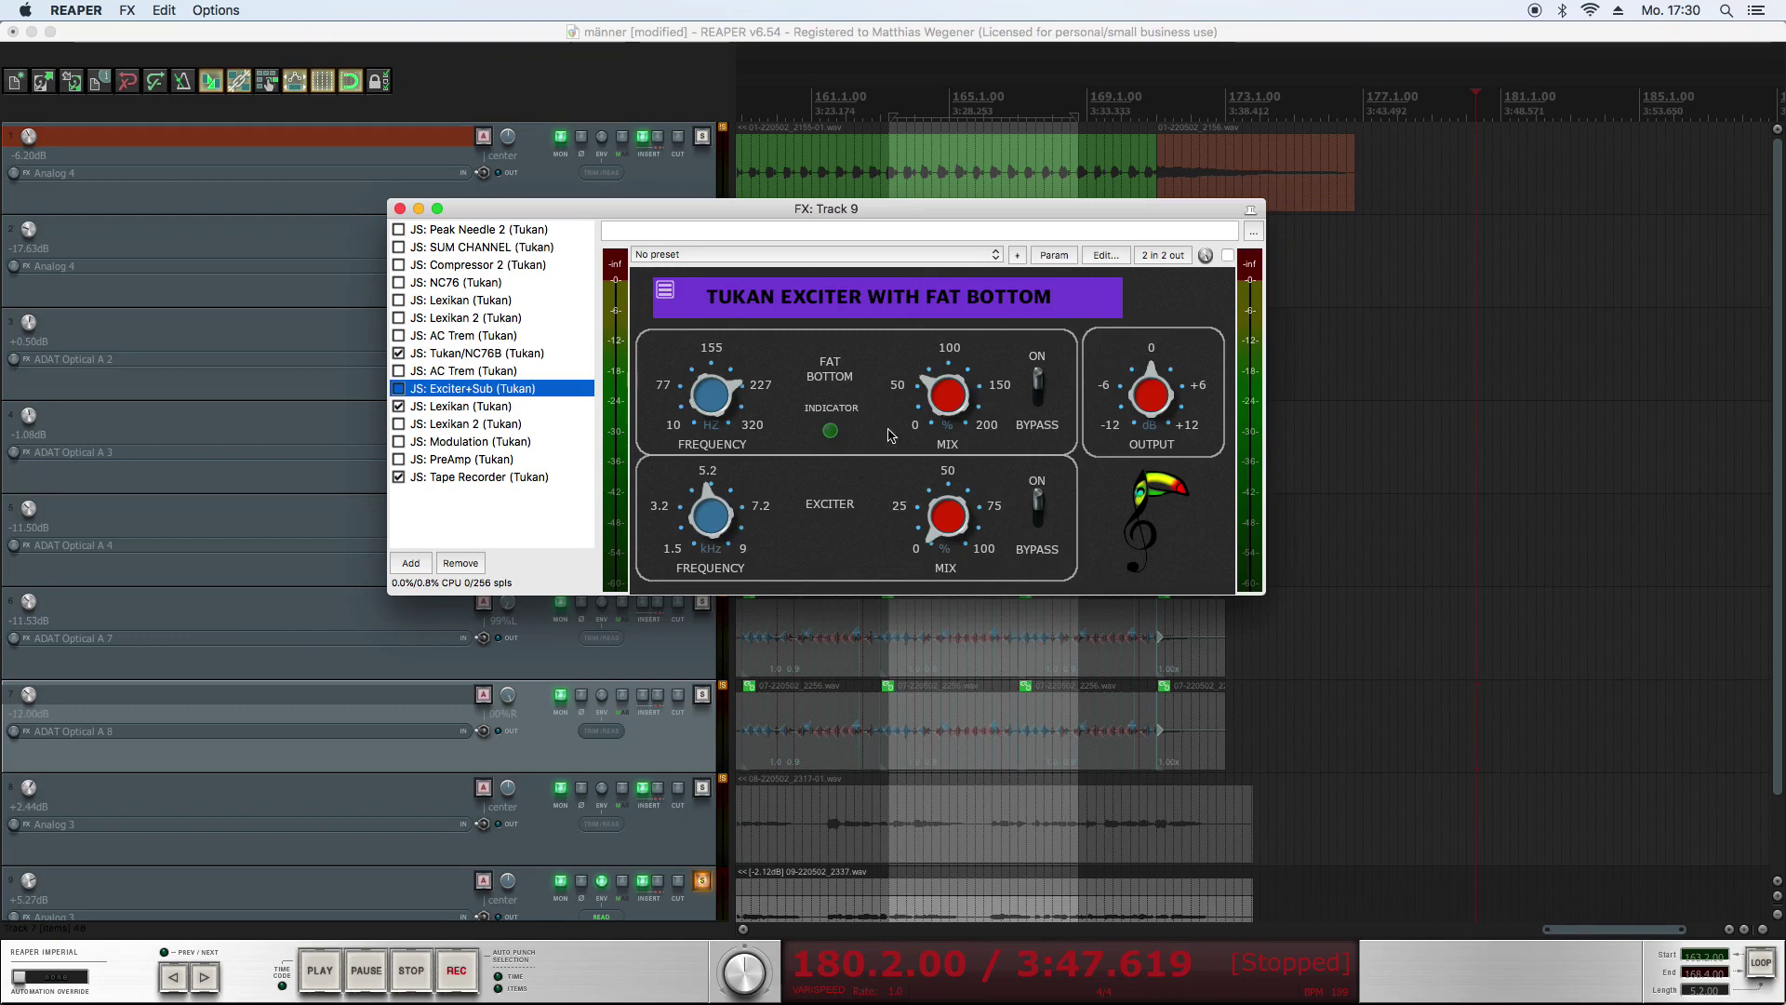
{"action": "left_click", "coordinate": [667, 293]}
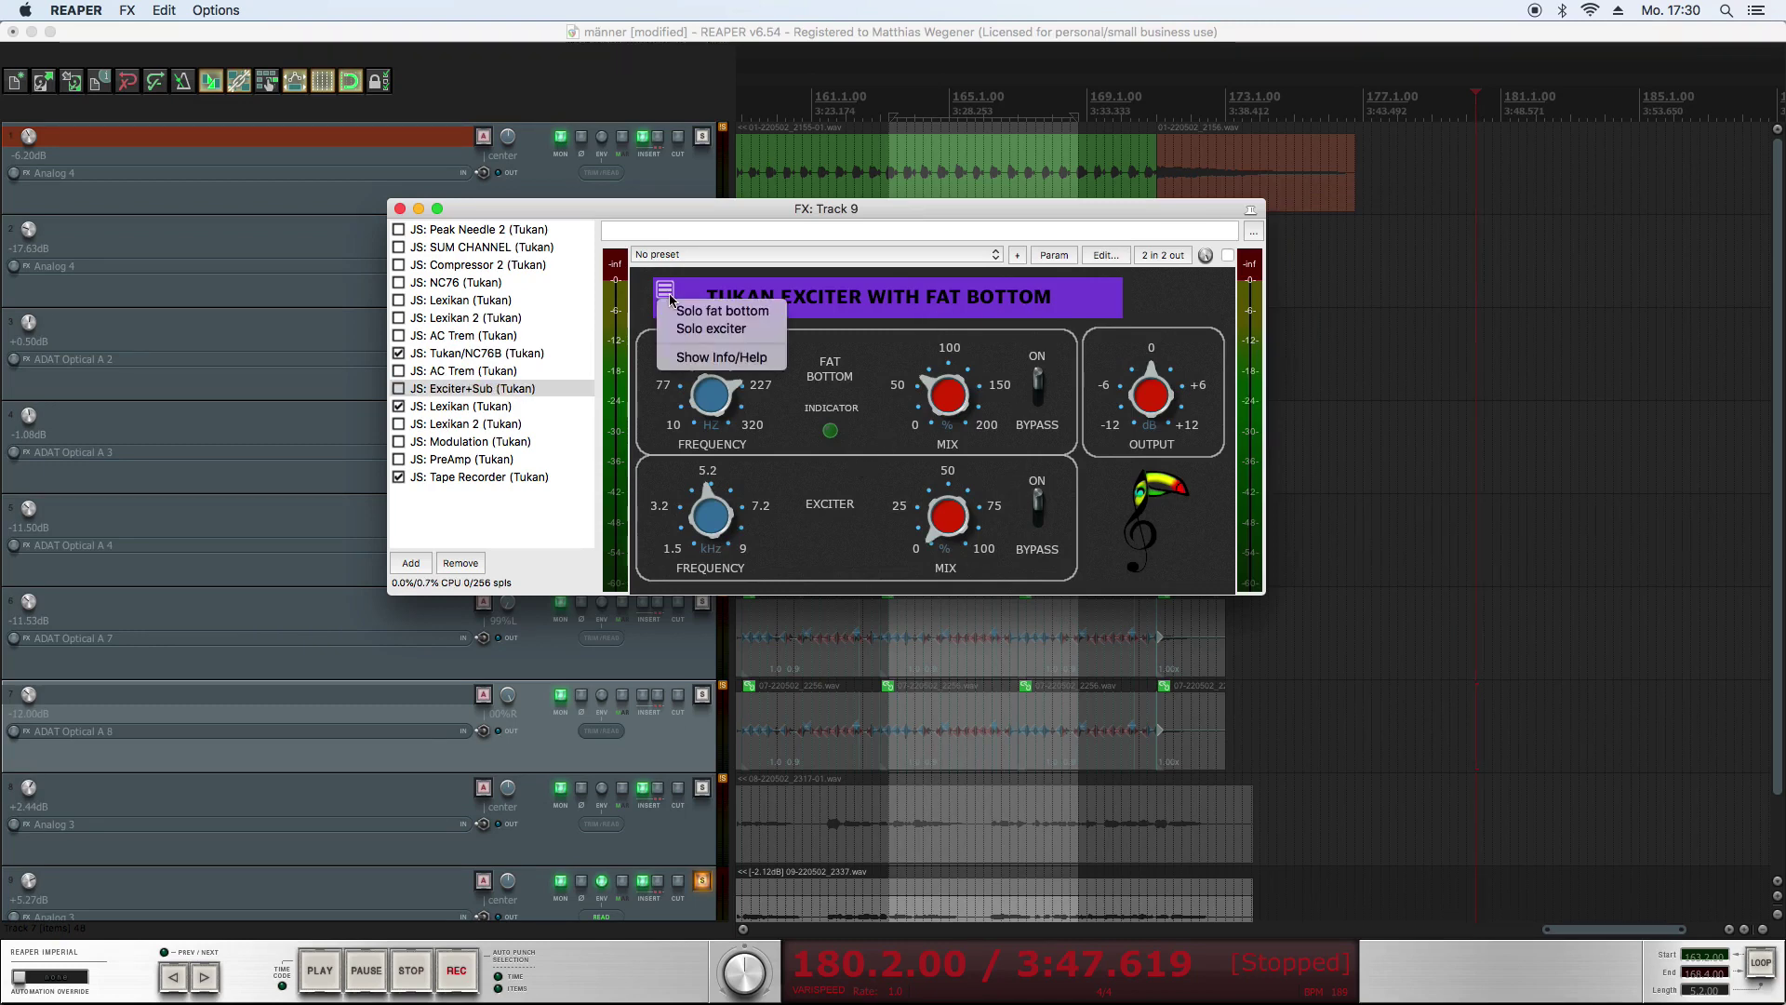
{"action": "left_click", "coordinate": [766, 330]}
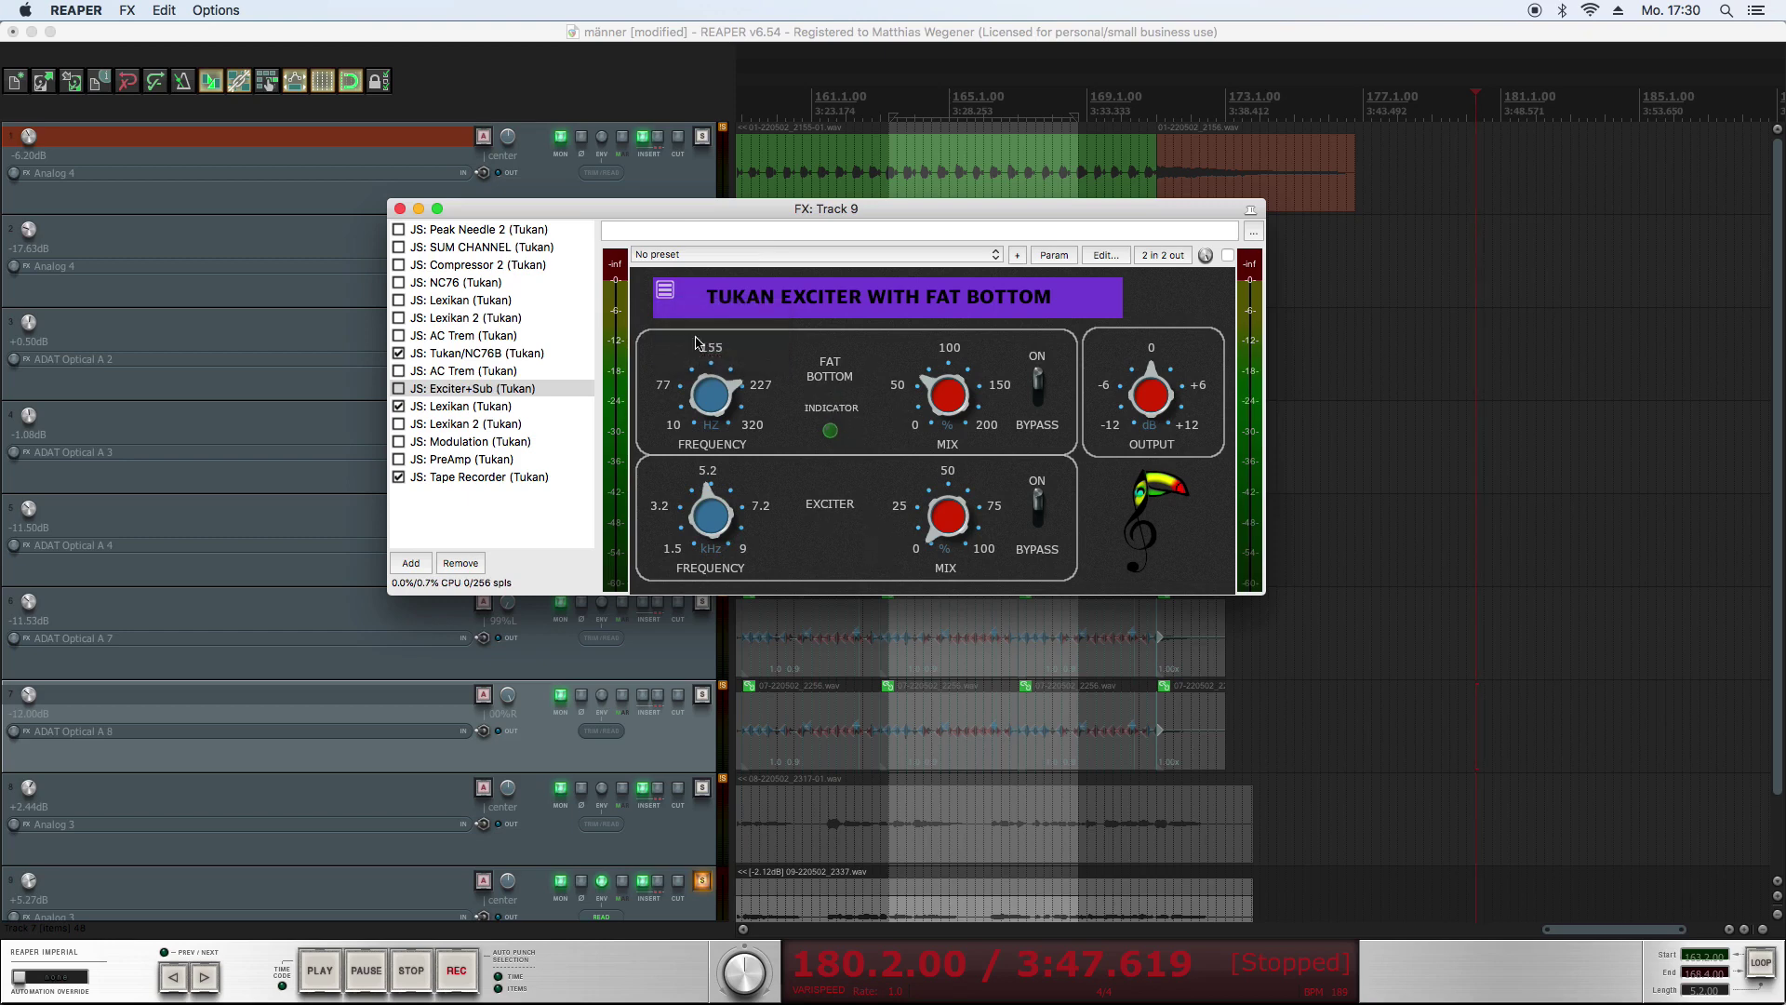
{"action": "left_click", "coordinate": [665, 290]}
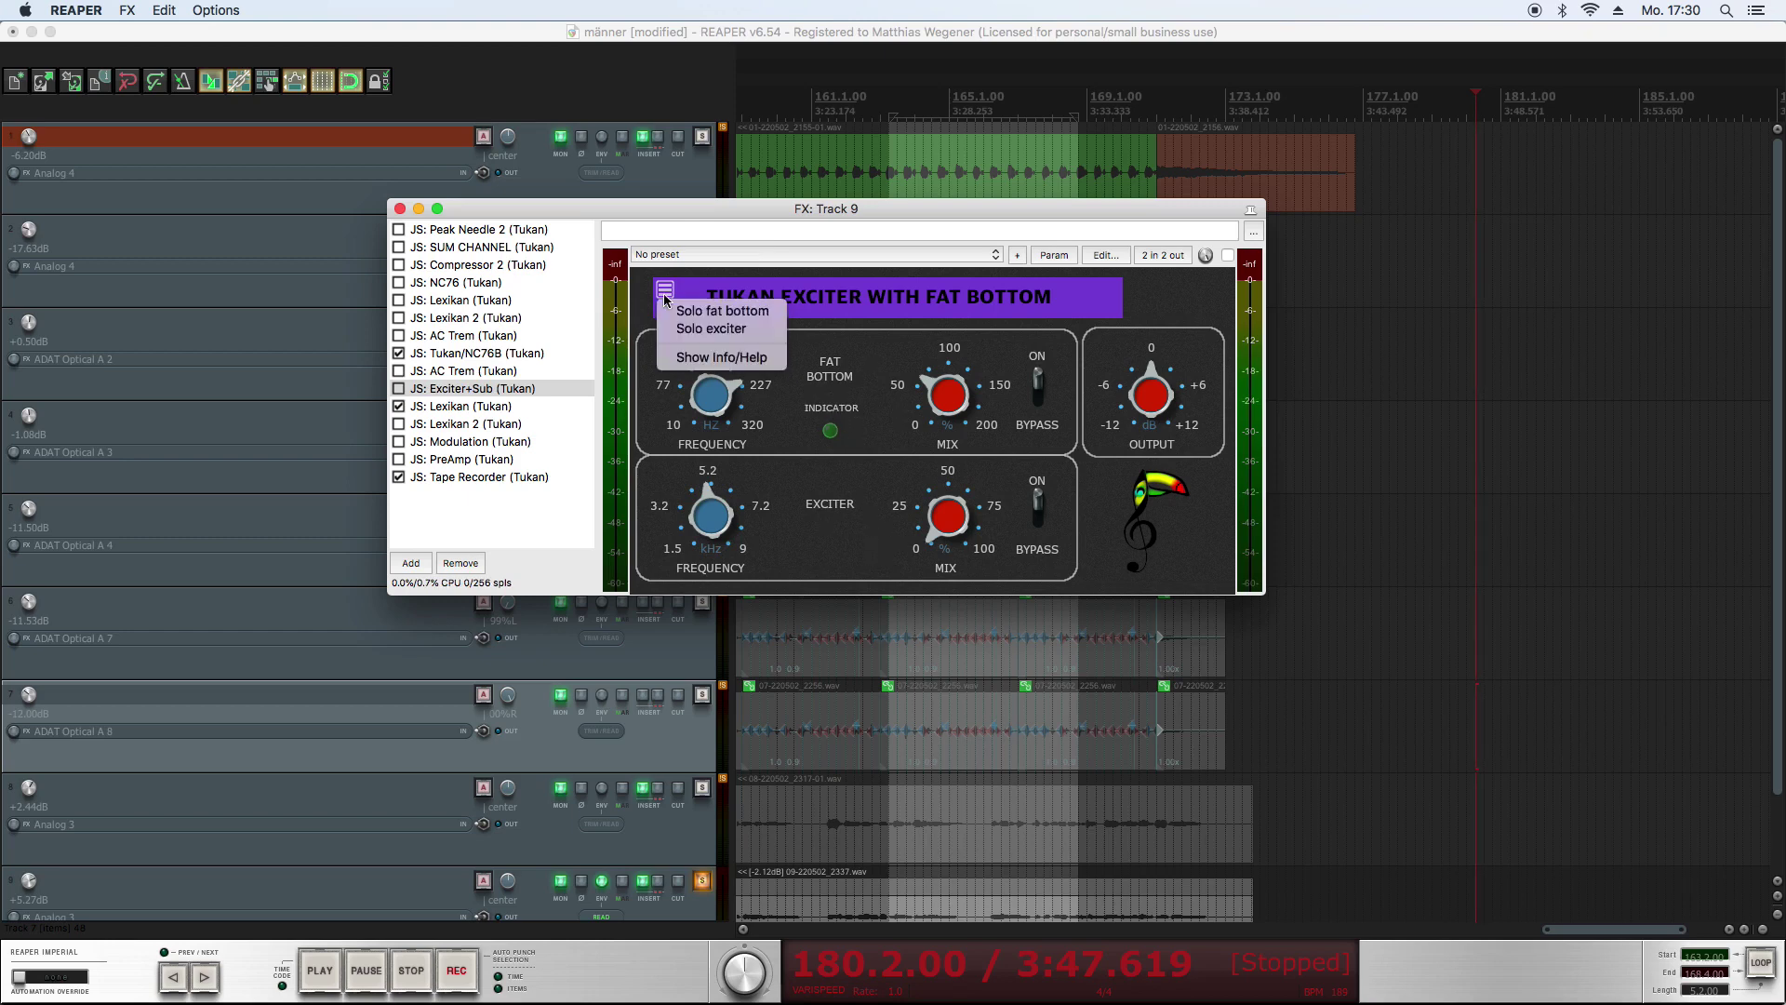
{"action": "left_click", "coordinate": [699, 357]}
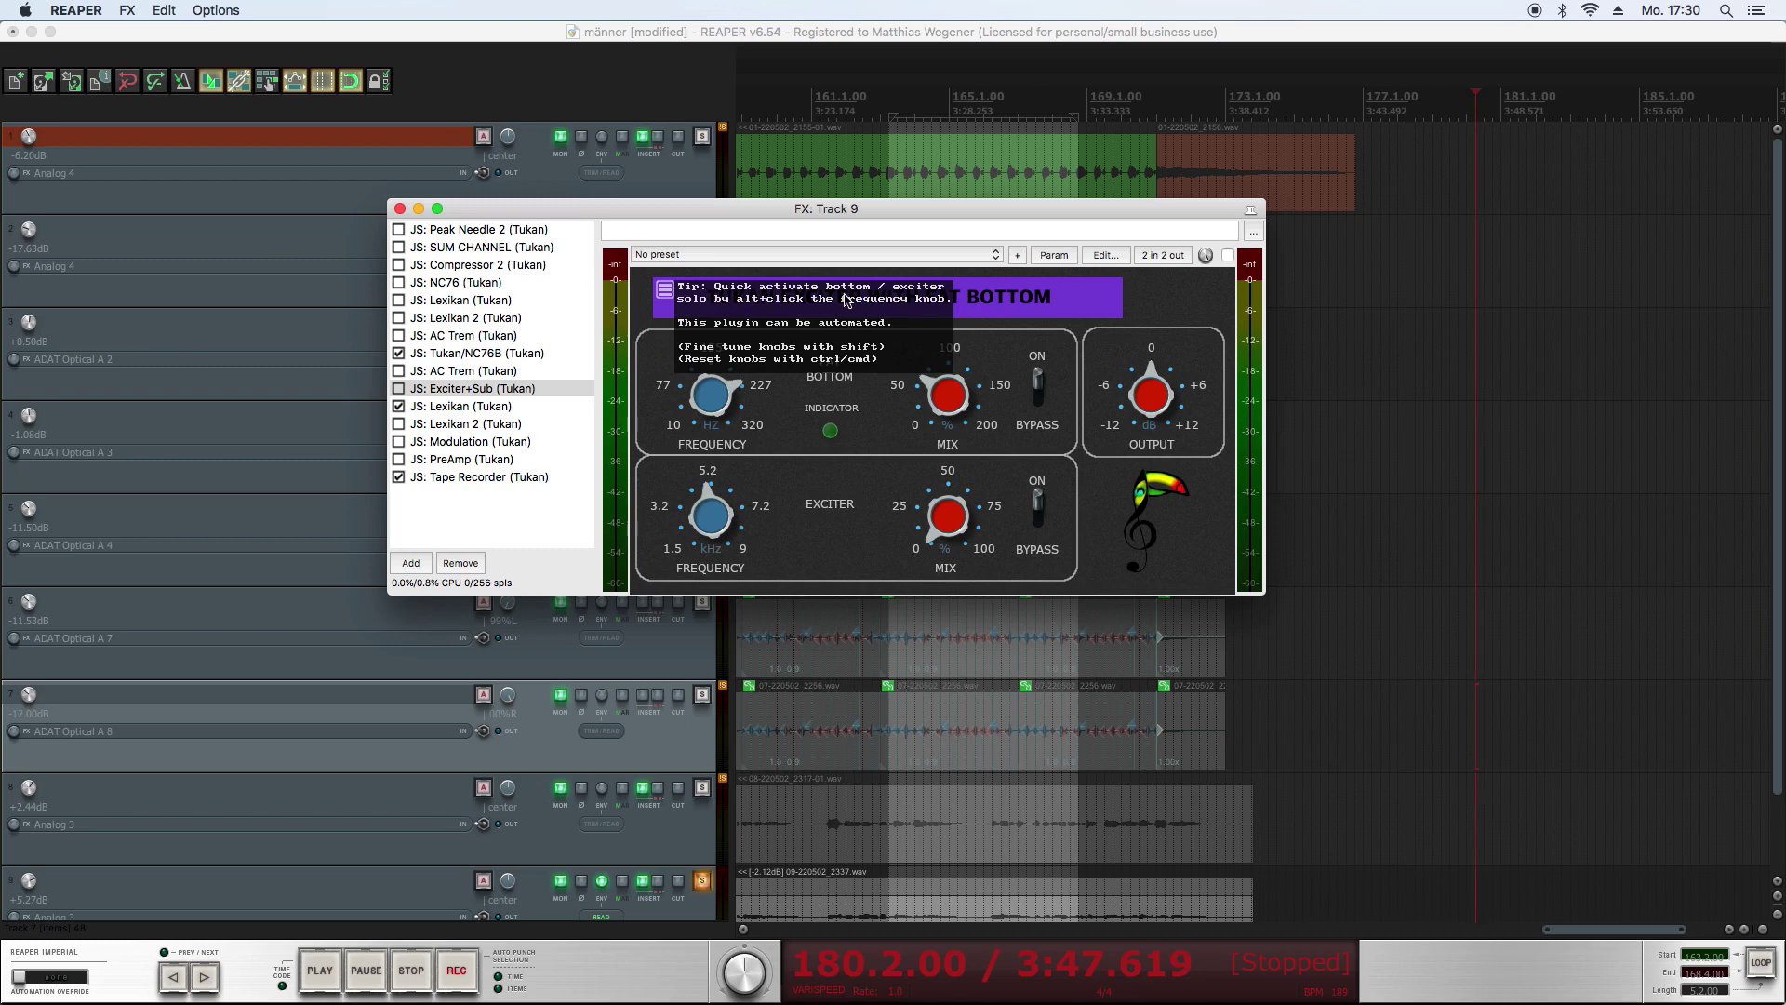
{"action": "left_click", "coordinate": [666, 296]}
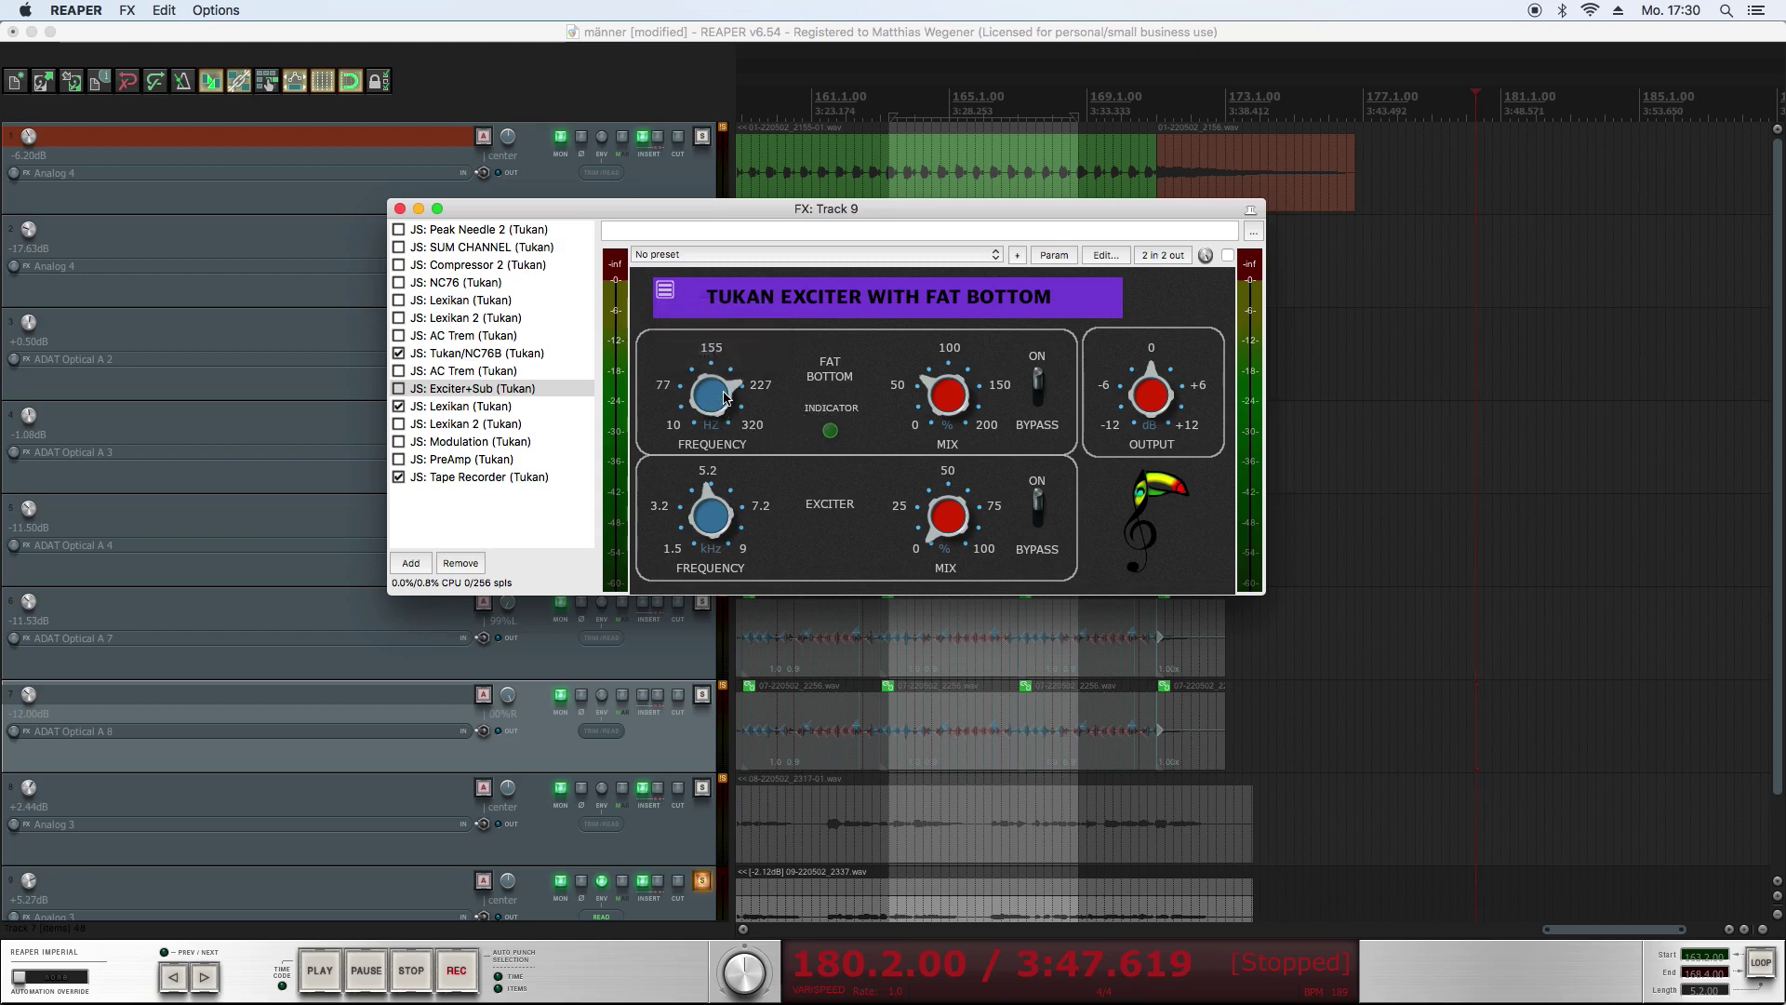
Solo the exciter band, turn solo off, re-solo the exciter, and open the preset list.
{"action": "left_click", "coordinate": [665, 292]}
{"action": "left_click", "coordinate": [668, 311]}
{"action": "left_click", "coordinate": [665, 294]}
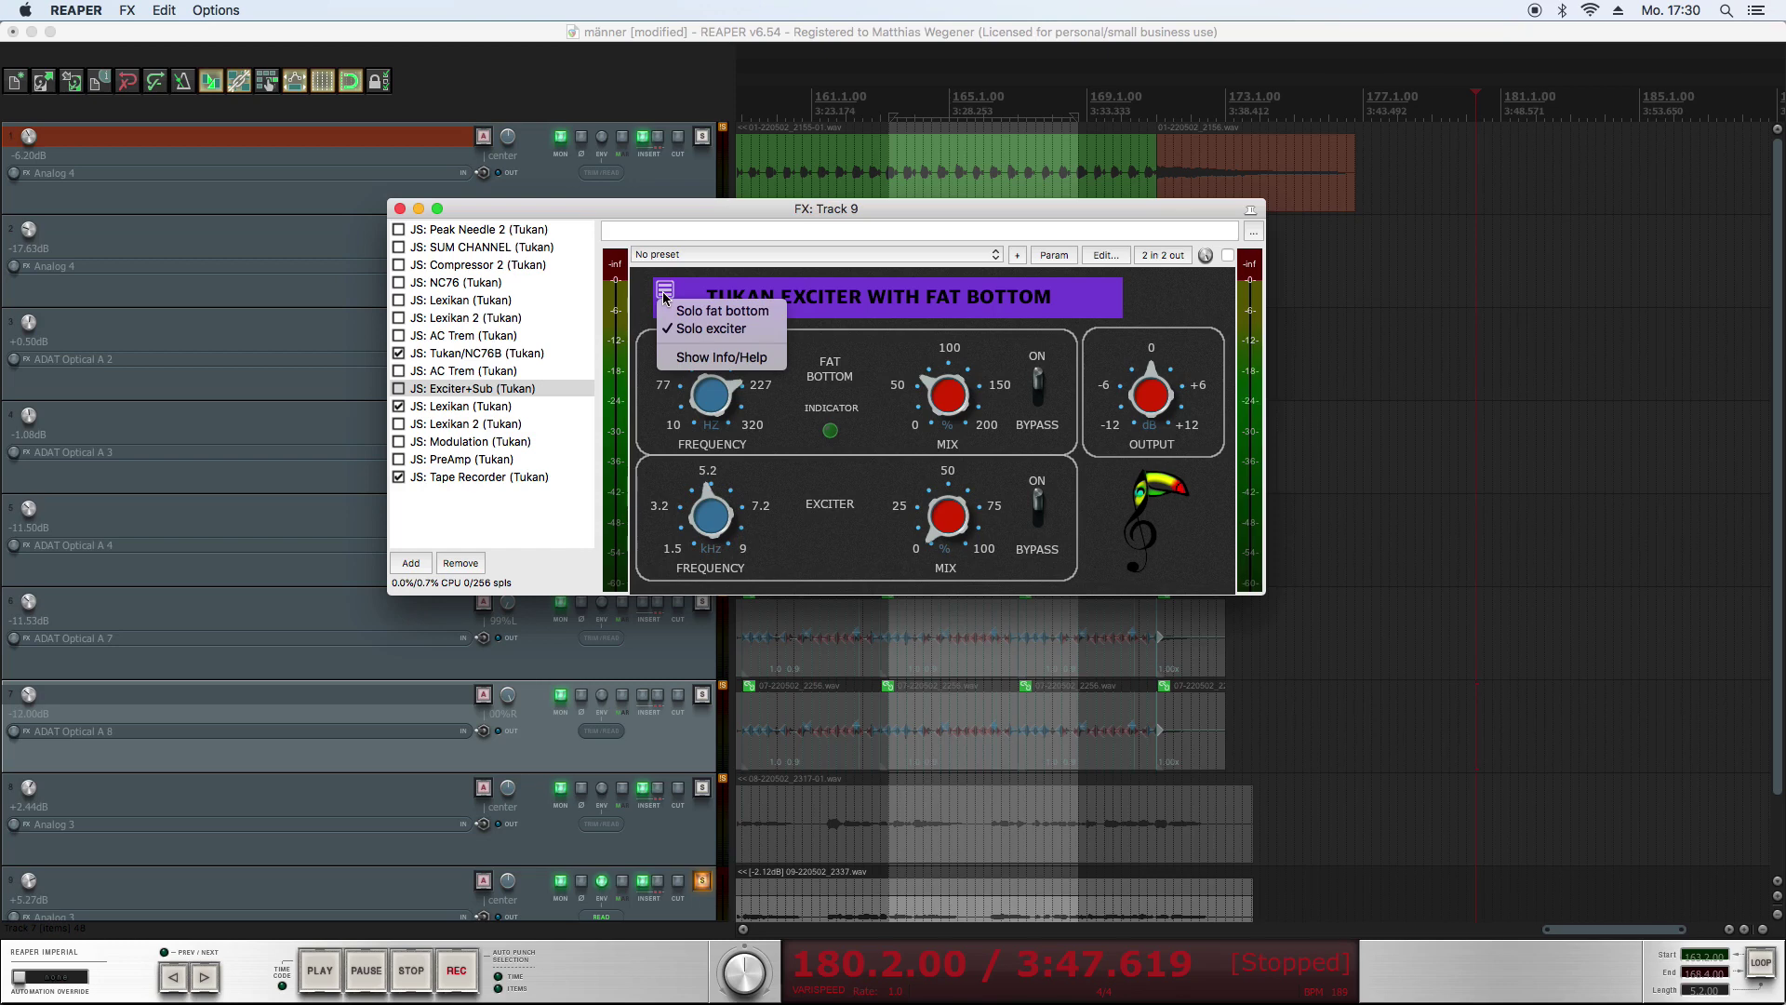
{"action": "left_click", "coordinate": [667, 310]}
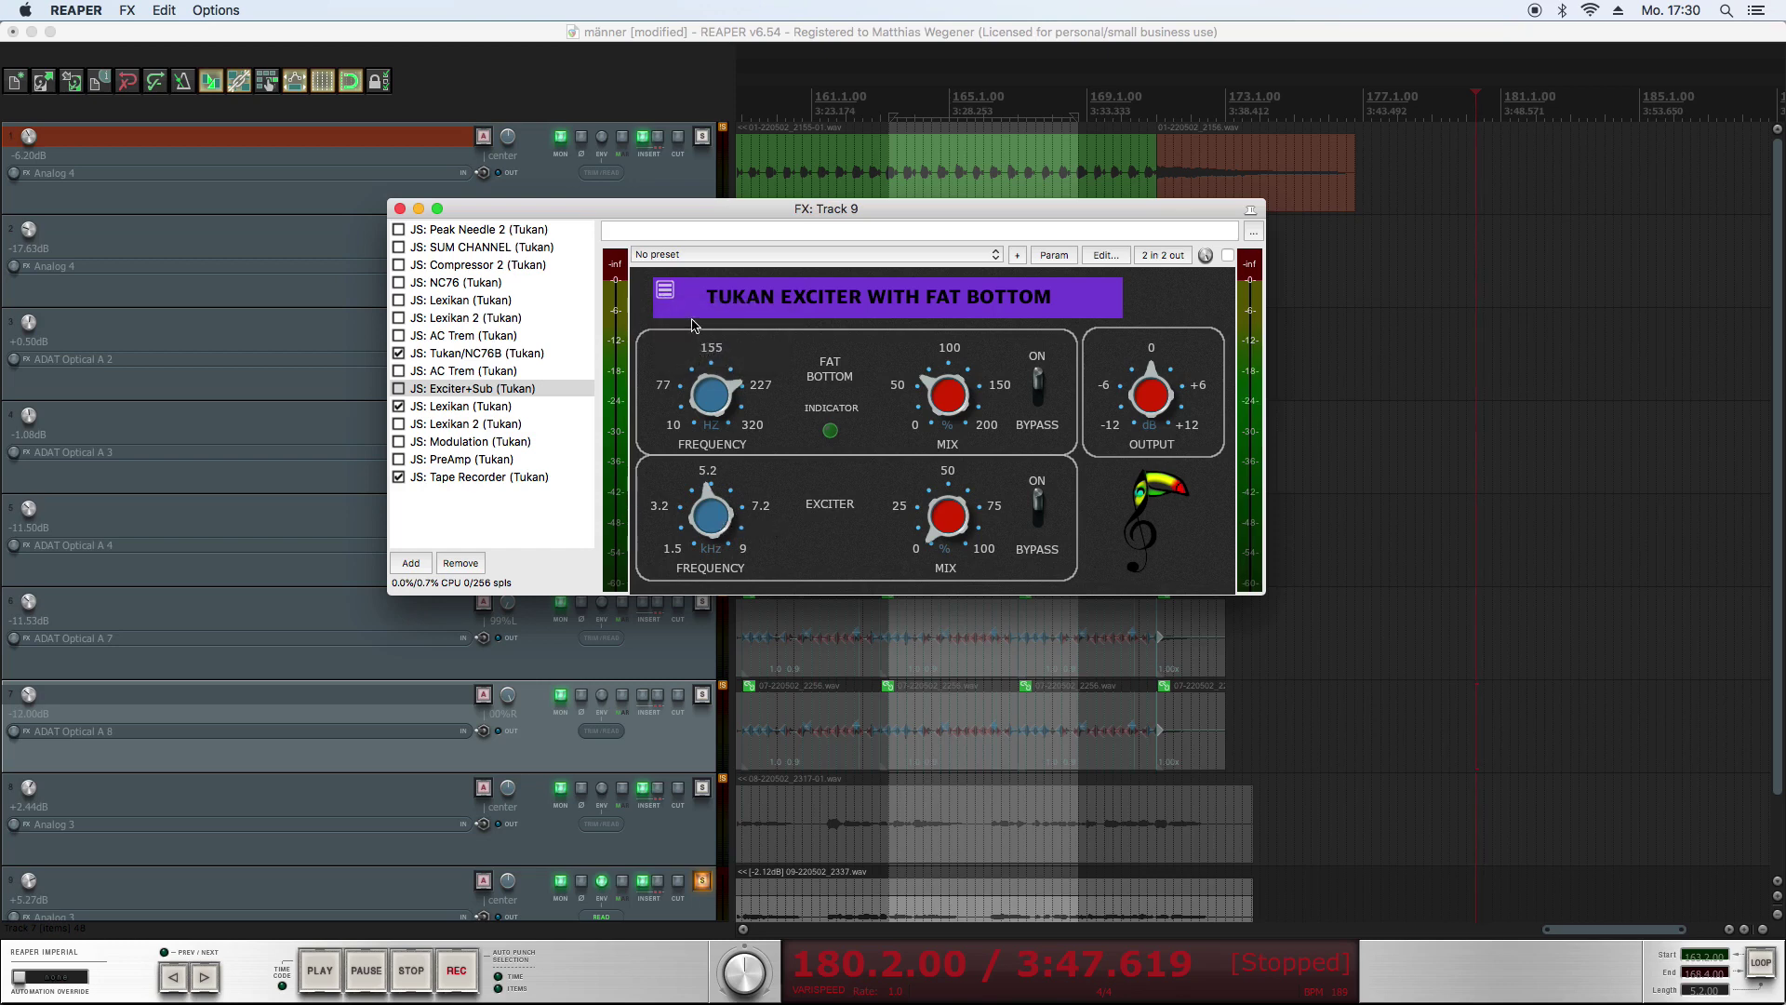
{"action": "left_click", "coordinate": [665, 292]}
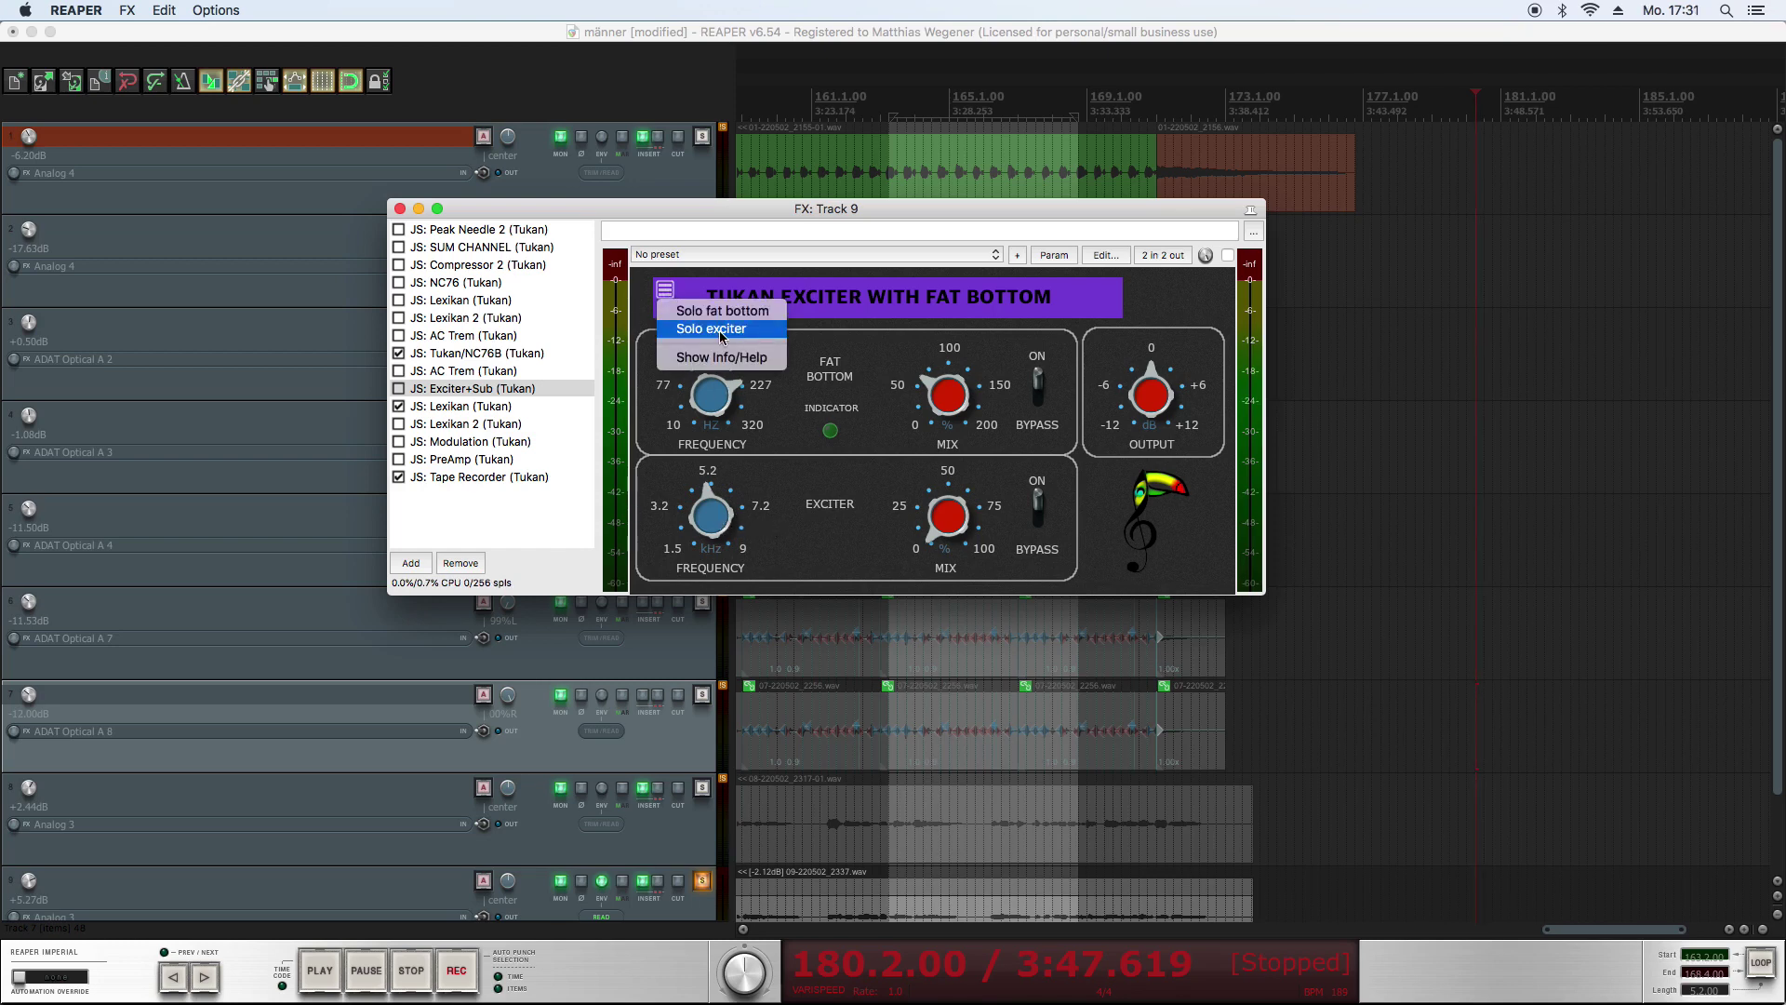
{"action": "left_click", "coordinate": [722, 337]}
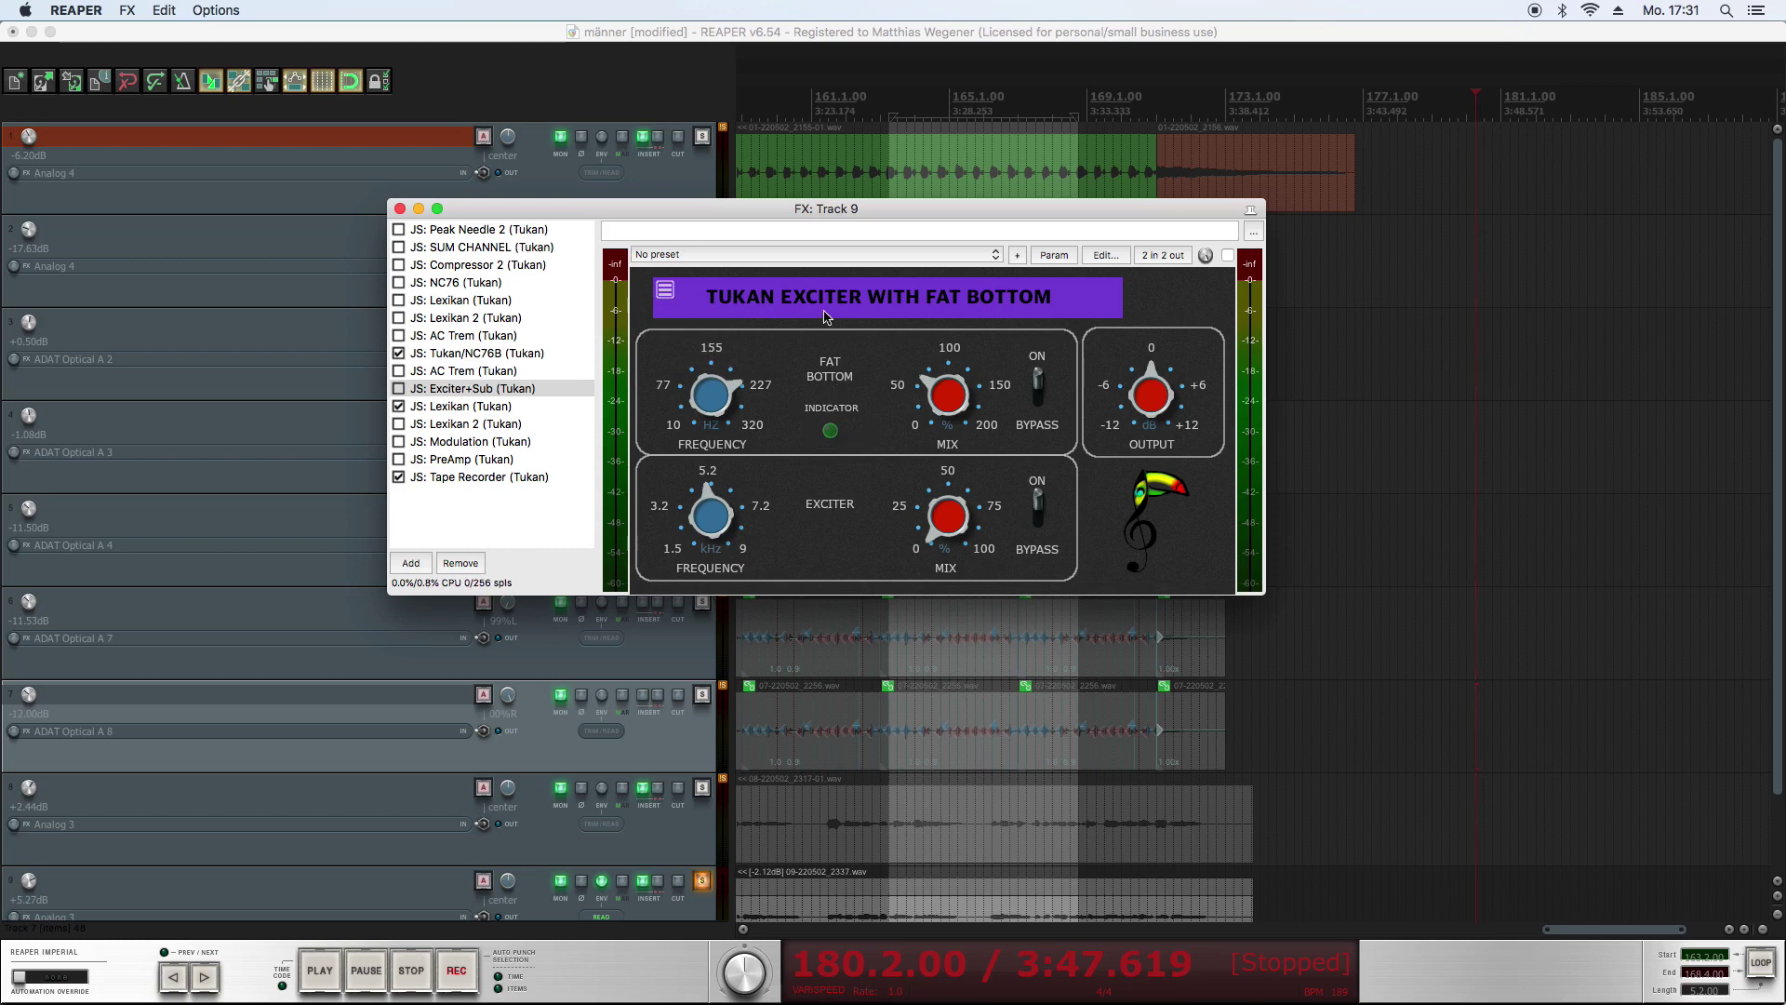
{"action": "left_click", "coordinate": [826, 255]}
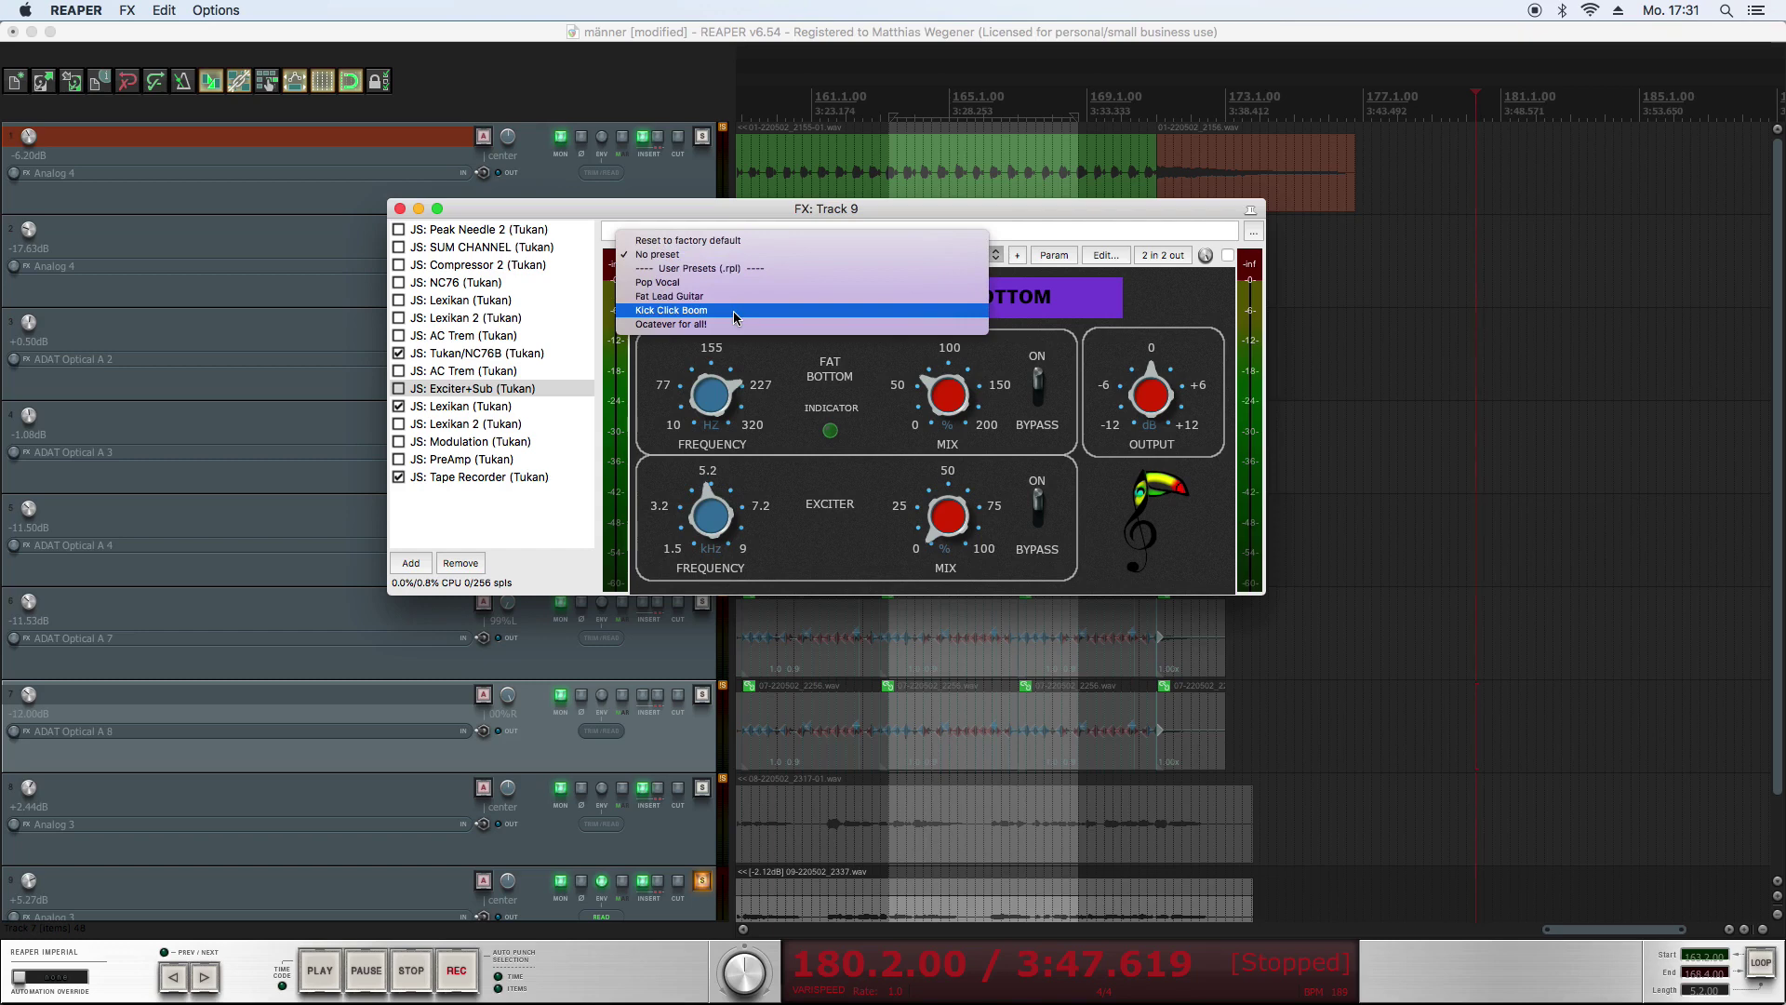
Close the exciter preset list without choosing and select the Tukan Modulation plugin.
{"action": "left_click", "coordinate": [782, 402]}
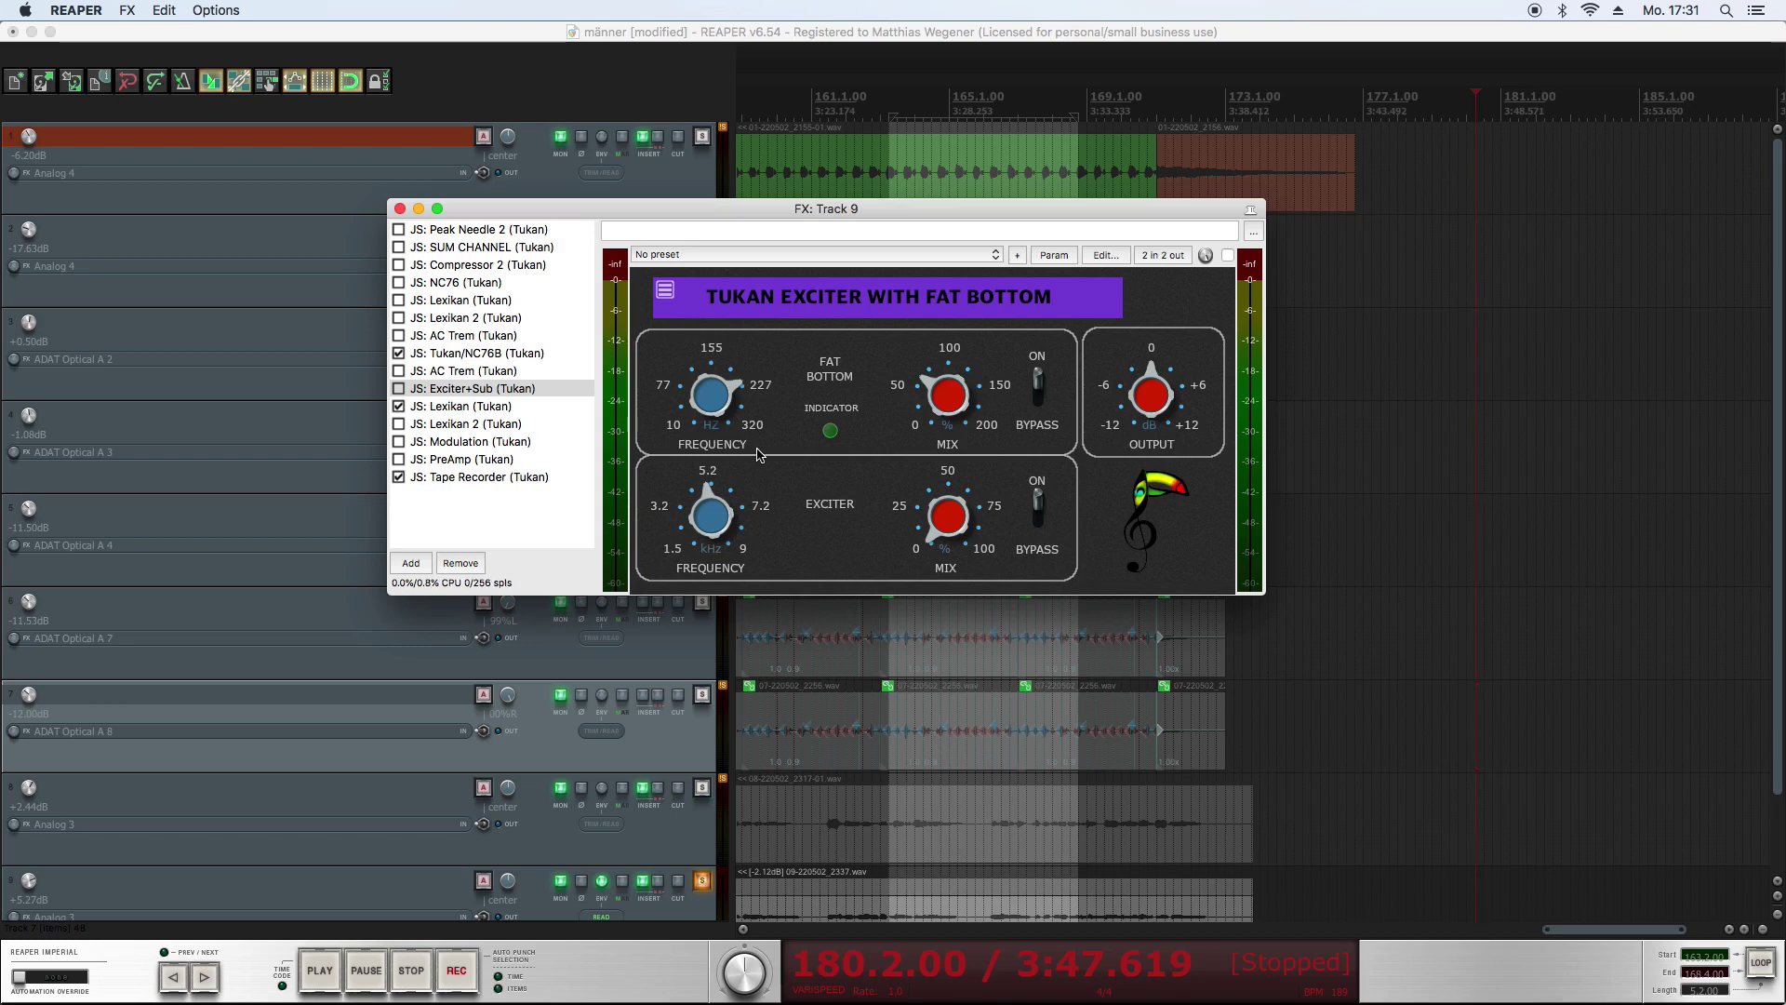
{"action": "left_click", "coordinate": [516, 444]}
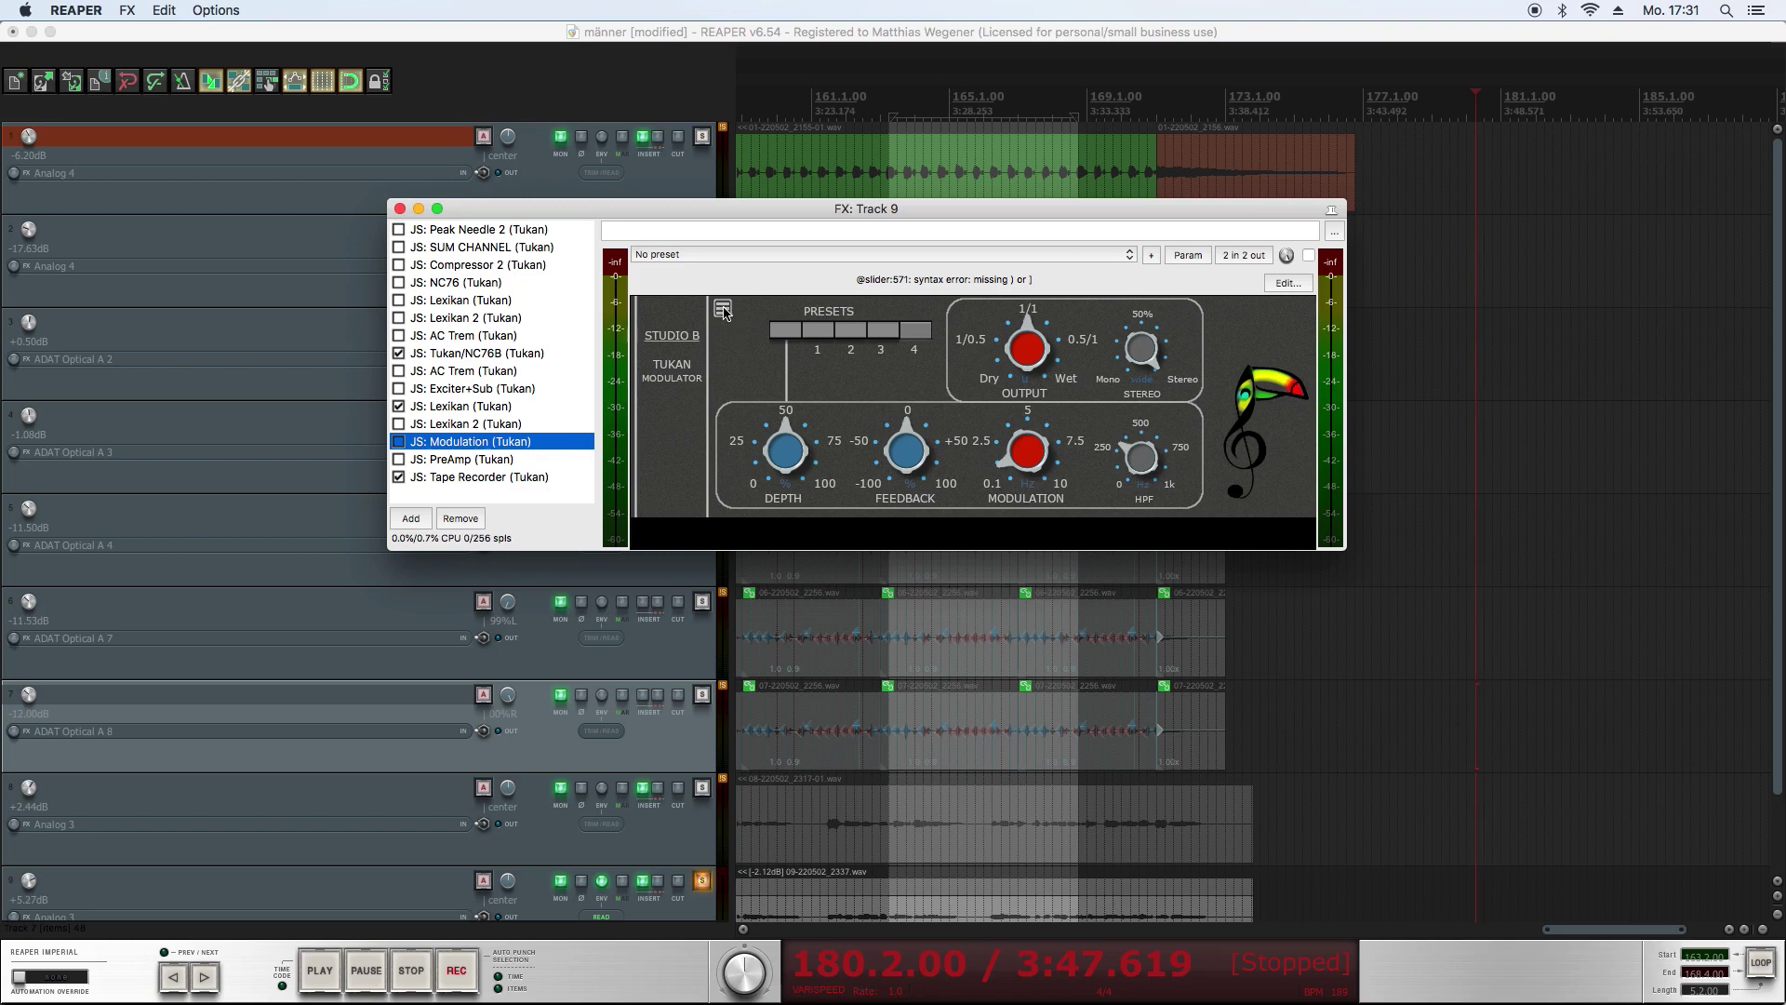
Try the LFO Sinus waveform on Tukan Modulation, then restore LFO Triangle.
{"action": "left_click", "coordinate": [725, 314]}
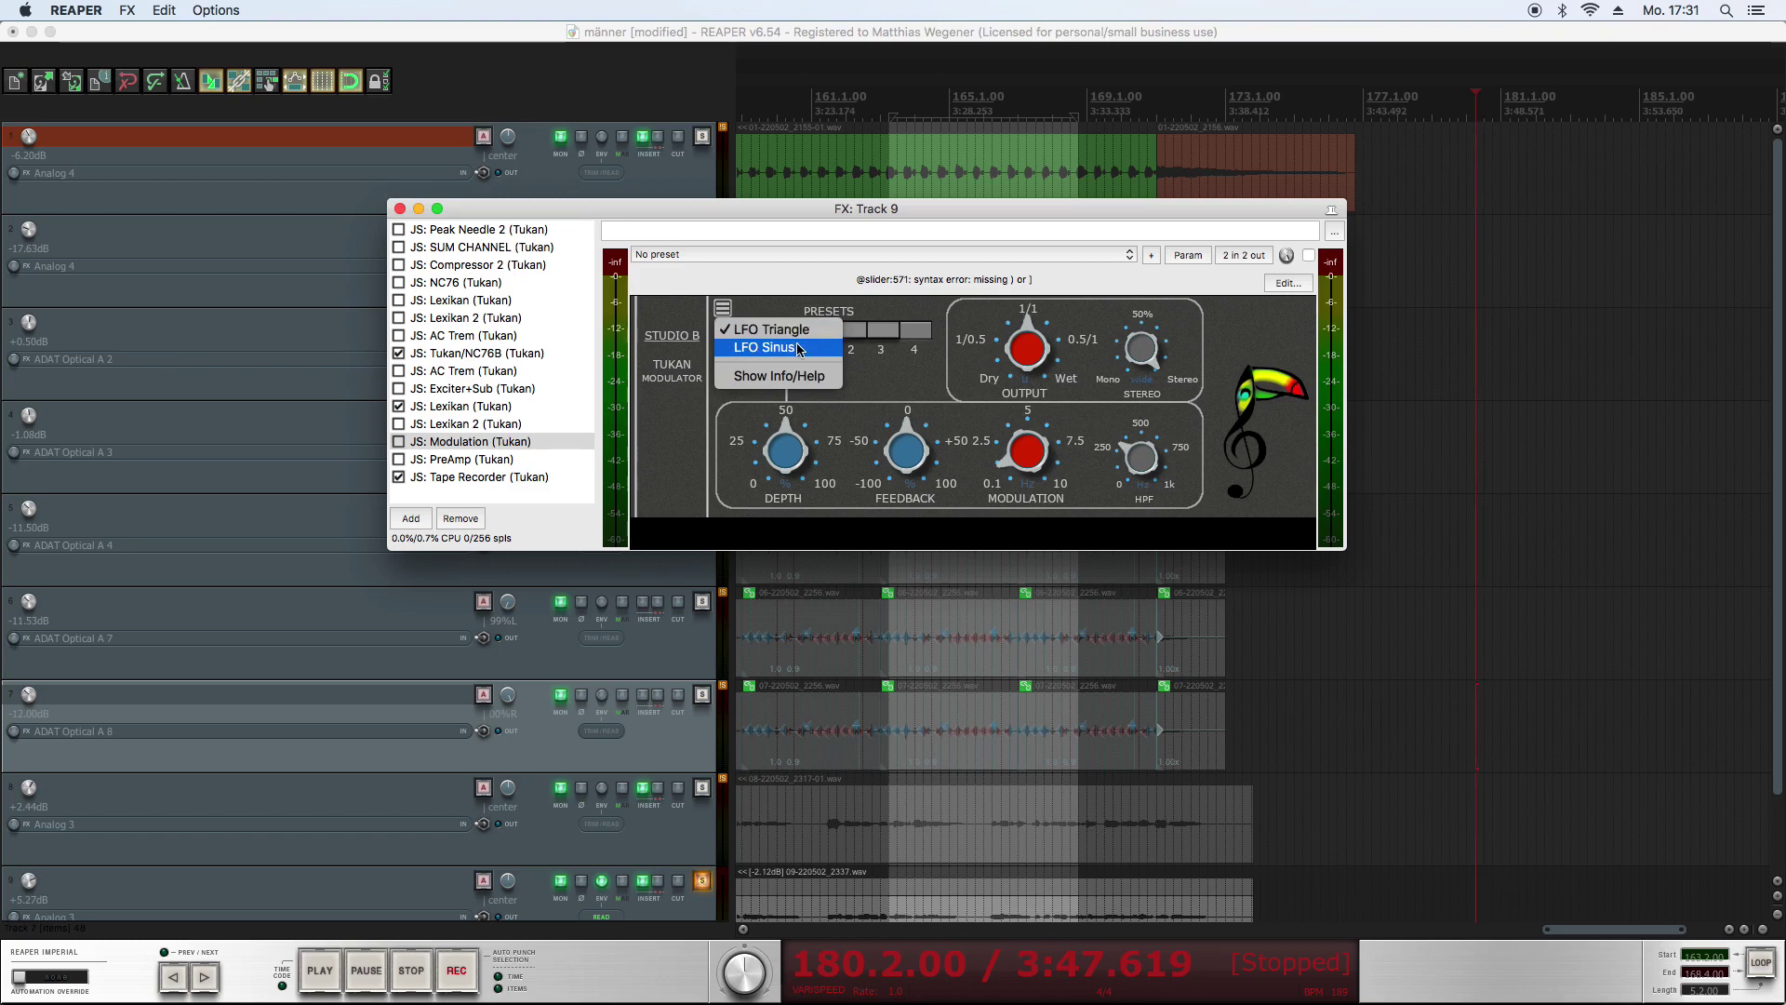
{"action": "left_click", "coordinate": [798, 348]}
{"action": "left_click", "coordinate": [723, 308]}
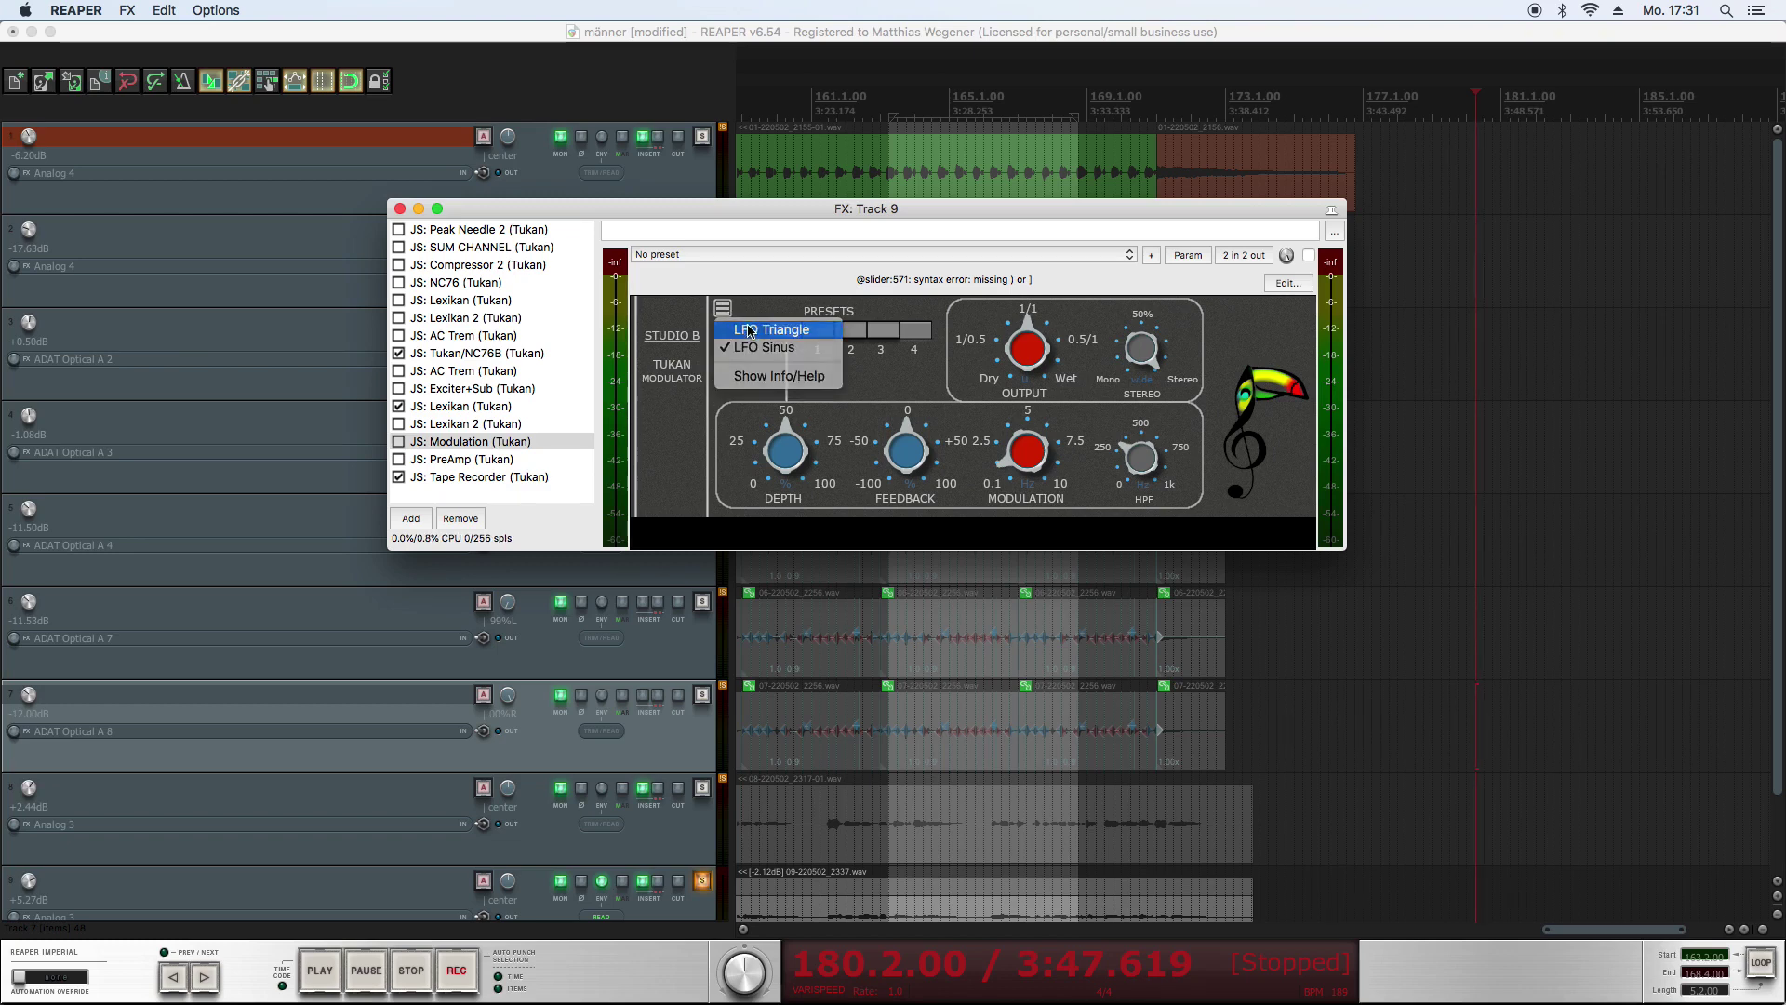
{"action": "left_click", "coordinate": [750, 330]}
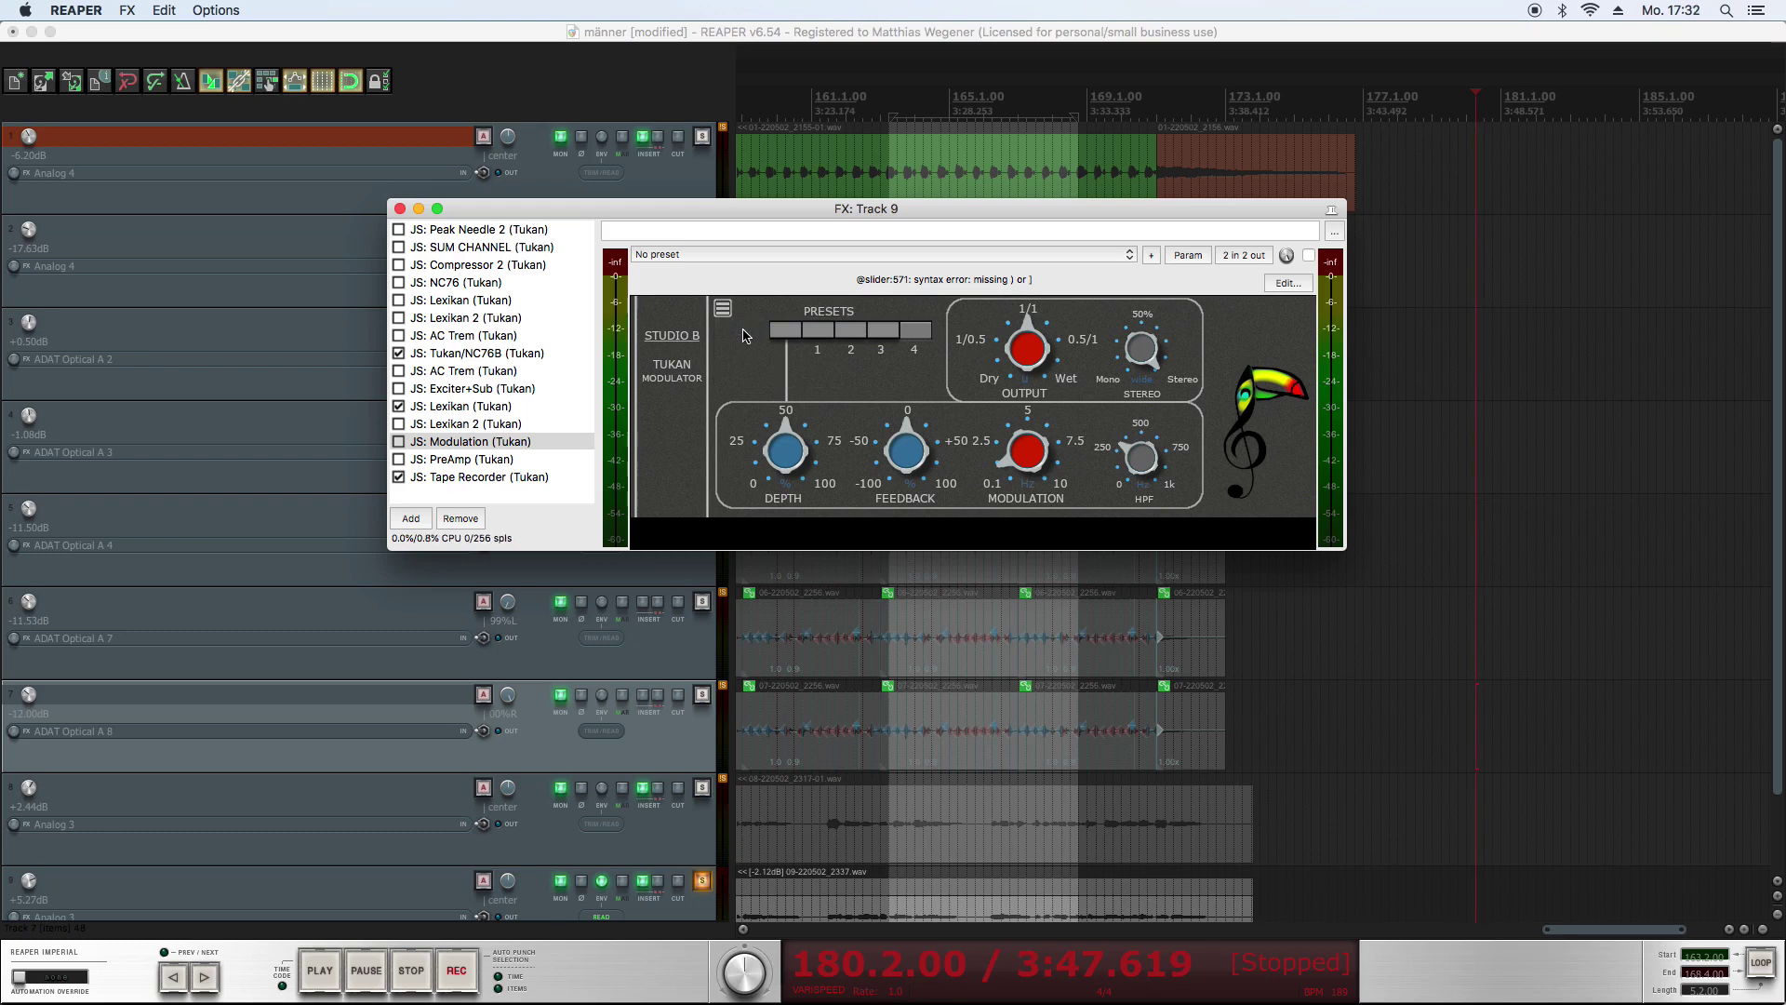
Select the Tukan PreAmp in the FX chain and turn on its Show Info/Help labels.
{"action": "left_click", "coordinate": [496, 460]}
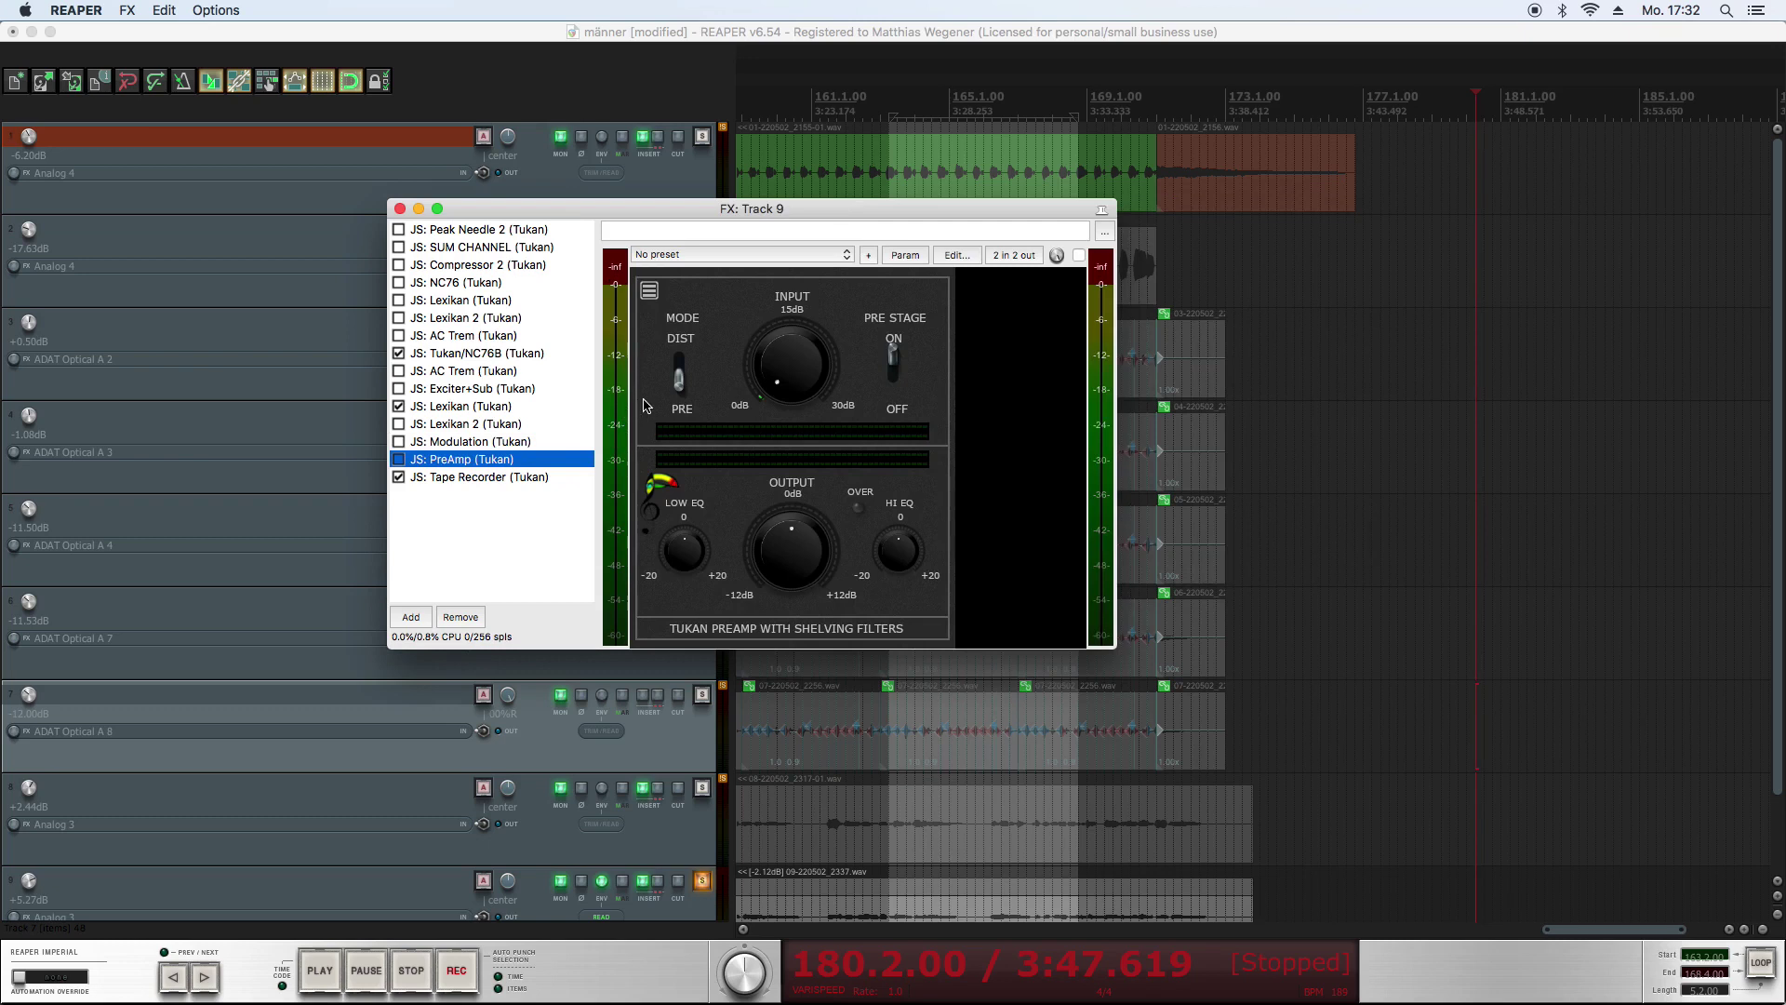
{"action": "left_click", "coordinate": [655, 297]}
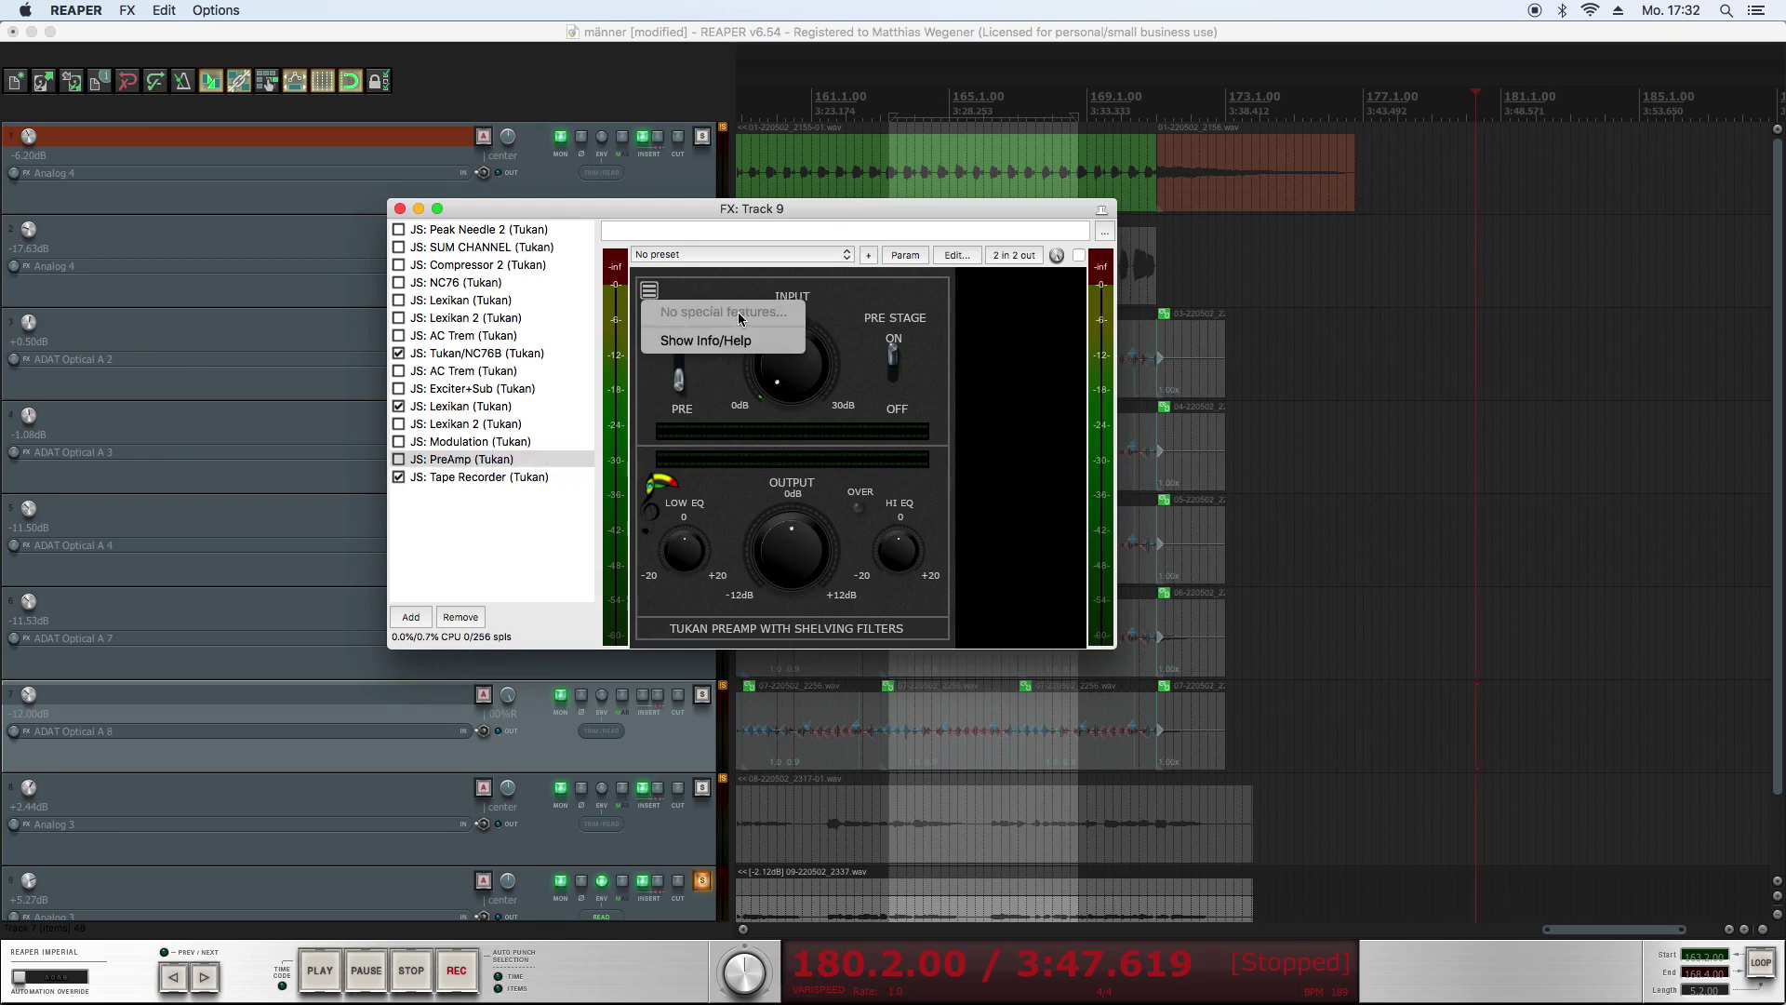
{"action": "left_click", "coordinate": [727, 341]}
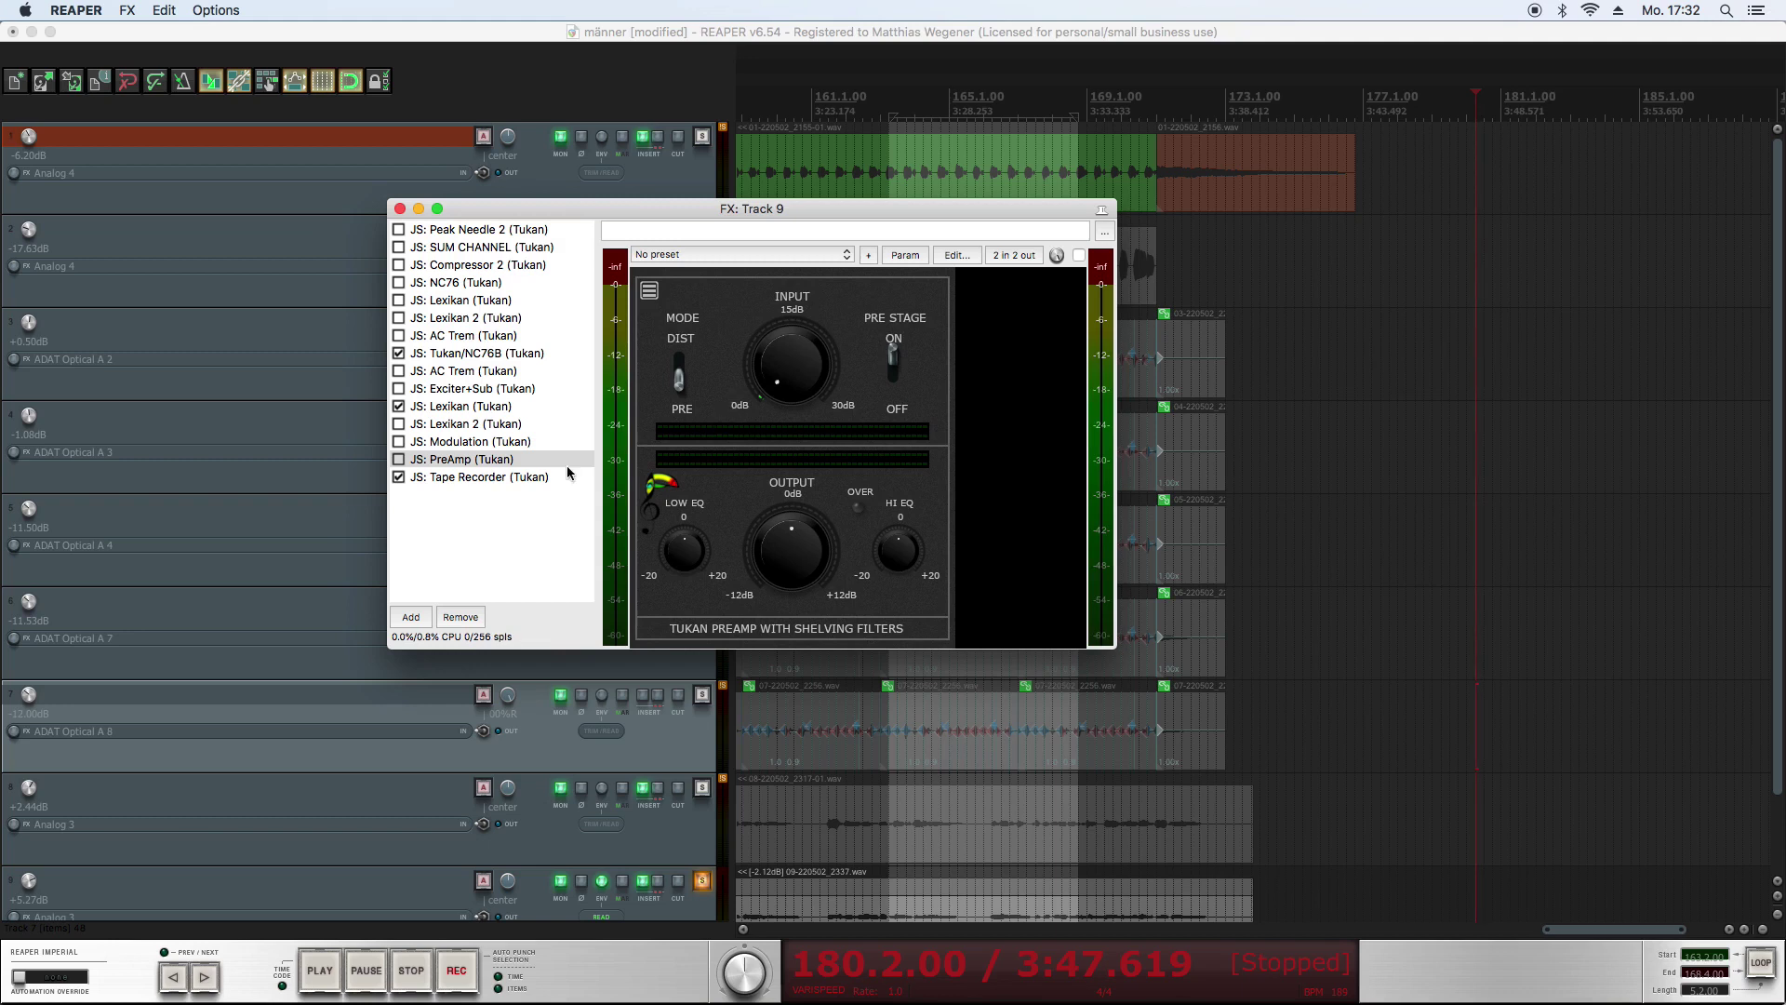
Show the RR1 Reel Recorder, raise its IN DRIVE knob, and open its options menu.
{"action": "left_click", "coordinate": [448, 477]}
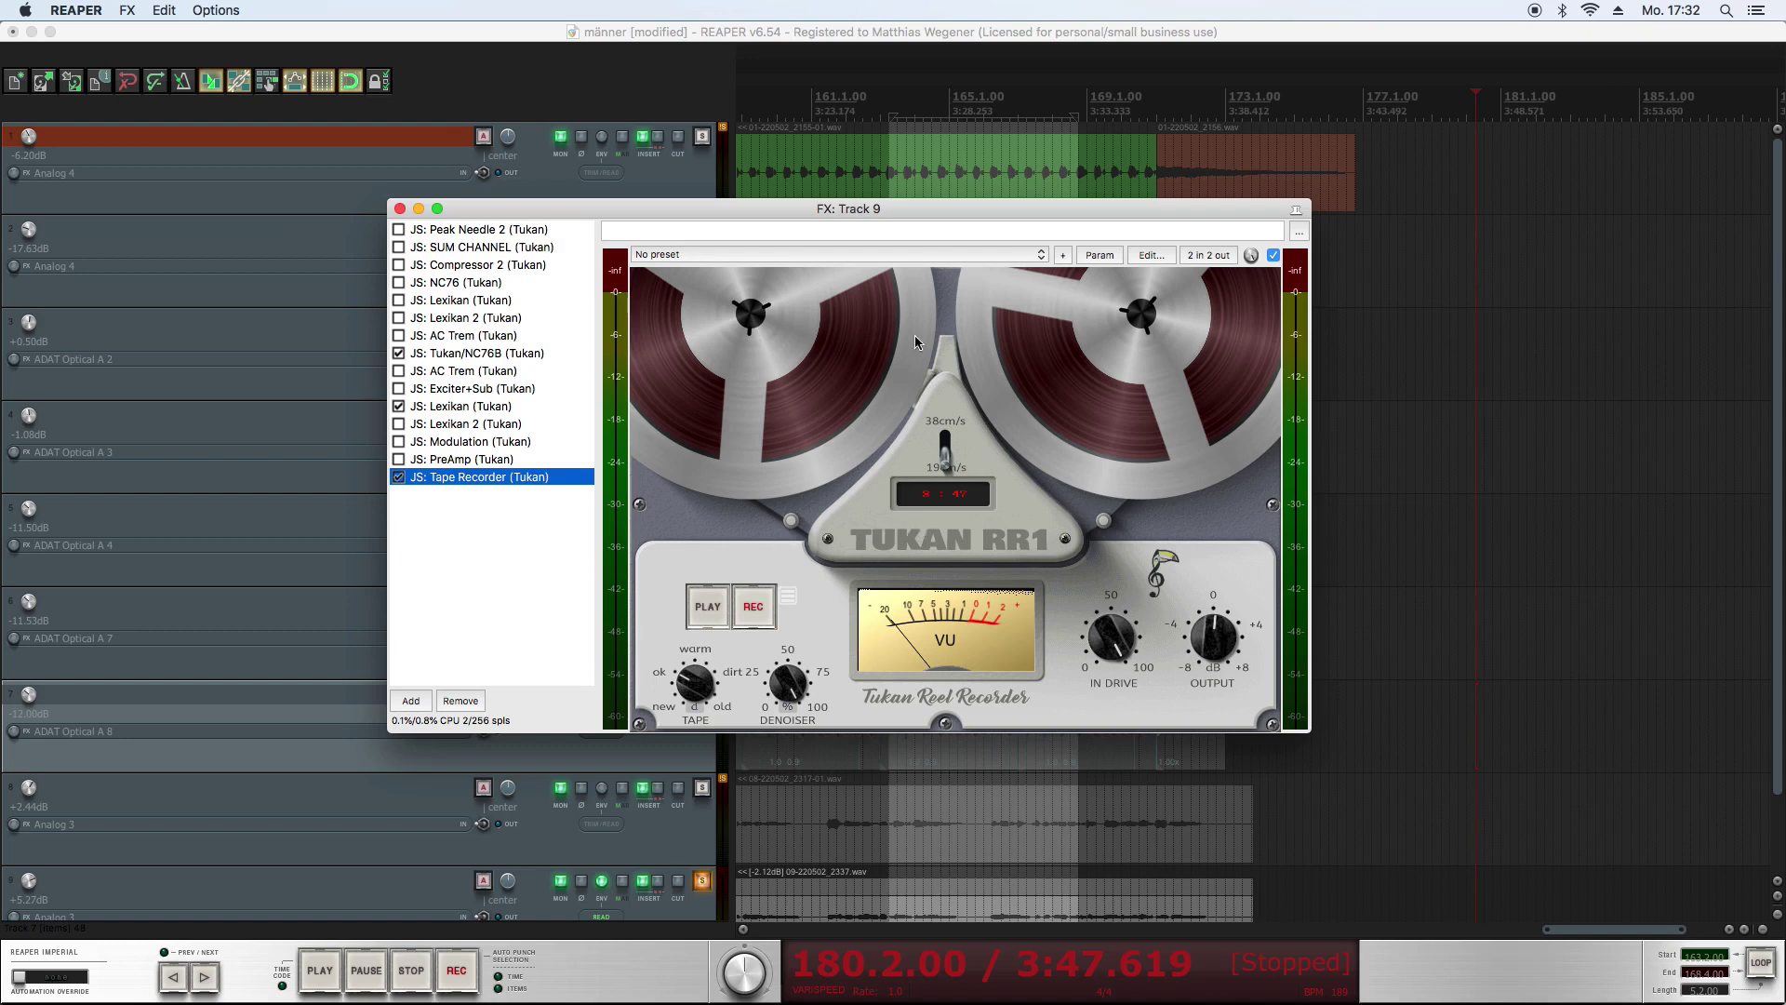
{"action": "left_click_drag", "start_coordinate": [1120, 671], "coordinate": [1117, 670]}
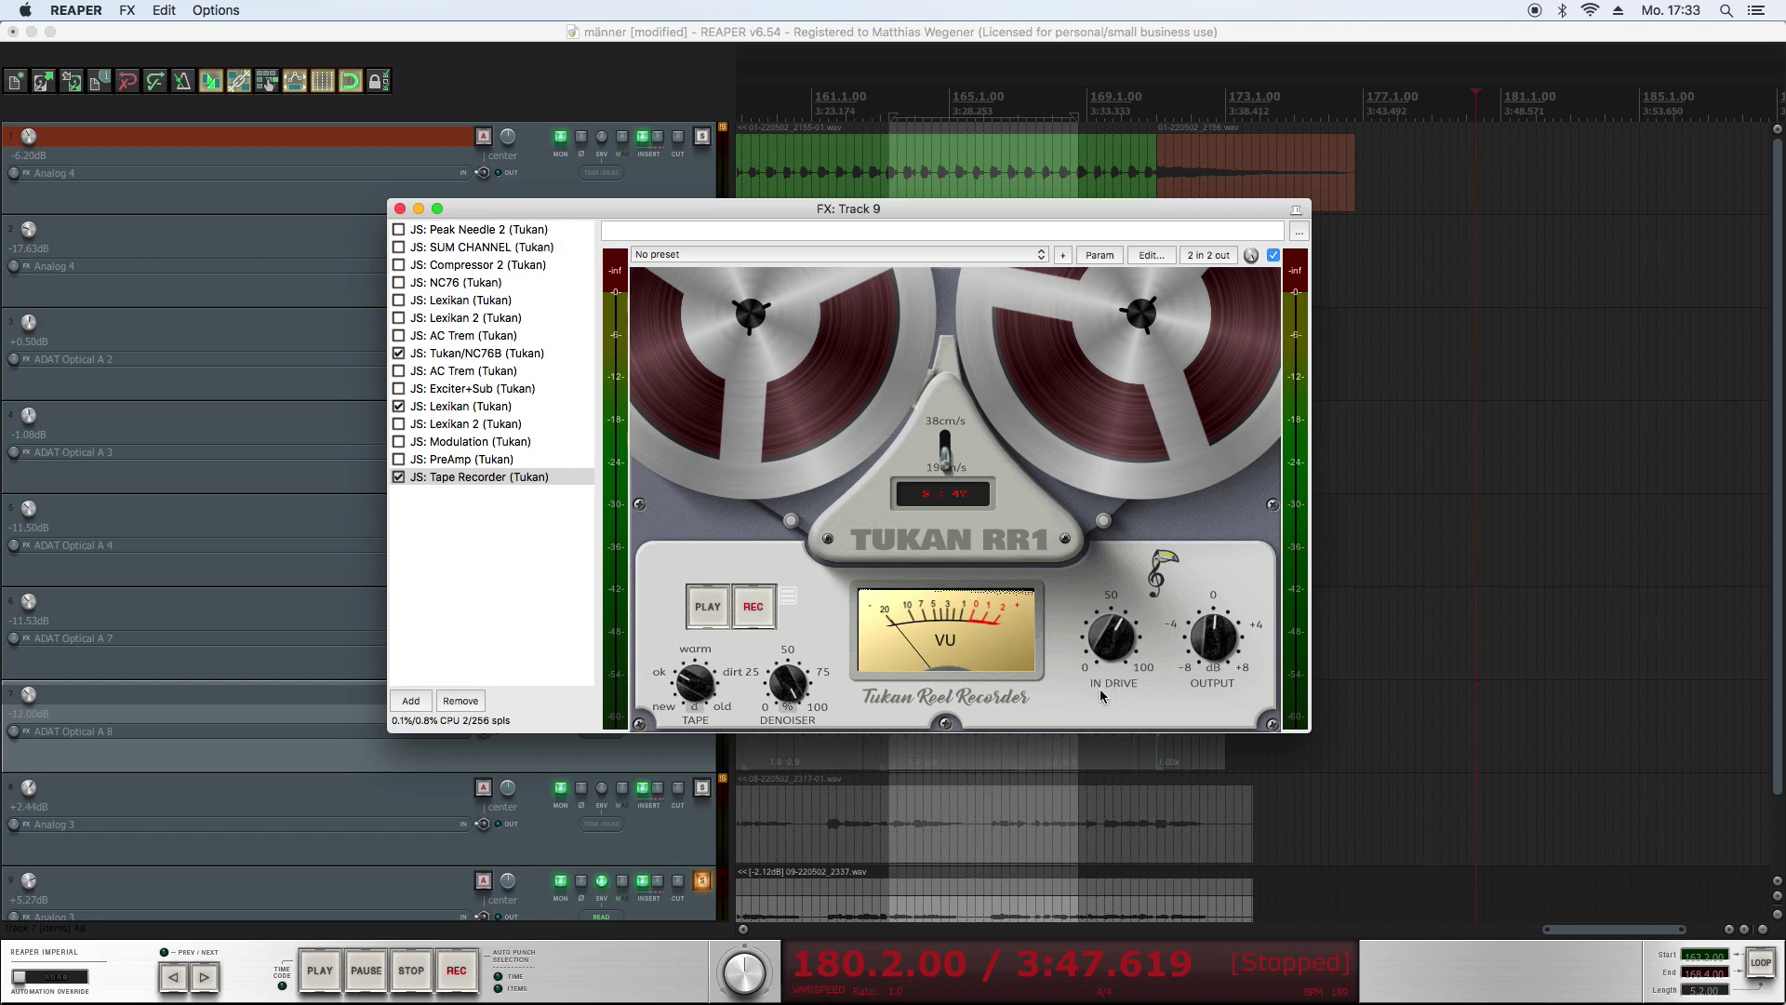
{"action": "left_click", "coordinate": [790, 596]}
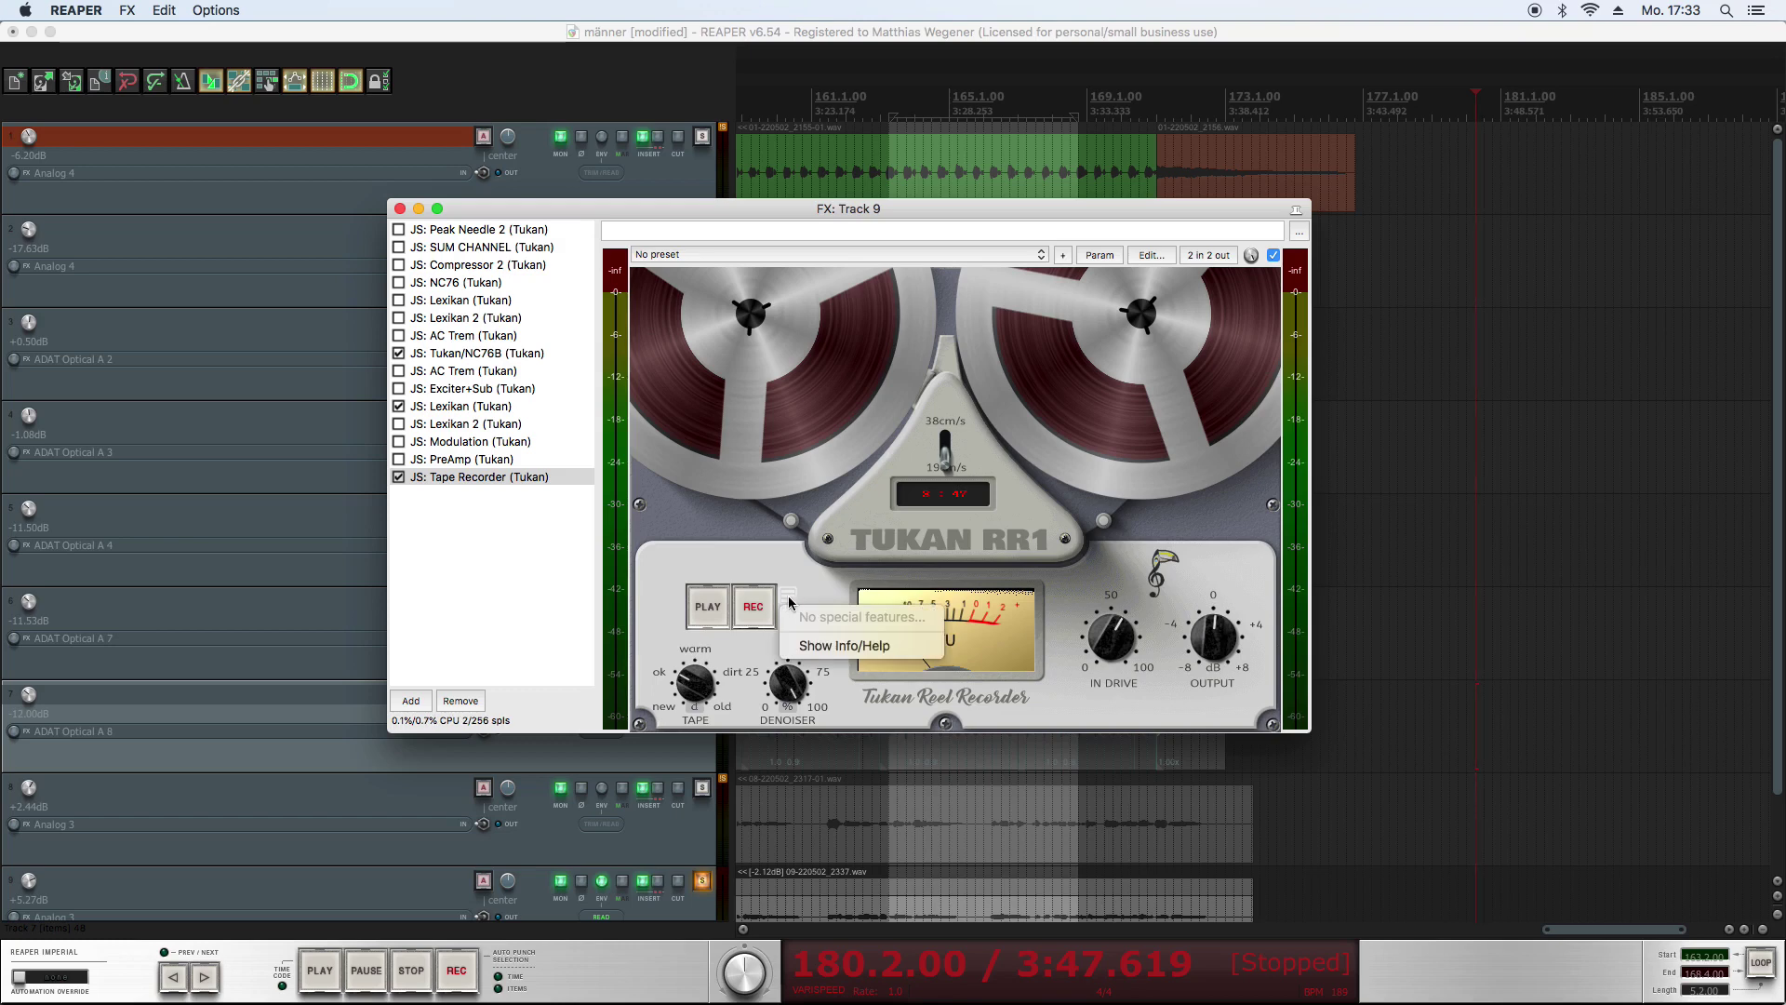
Display the Tukan RR1 Tape Recorder's Info/Help notes on its controls, then dismiss them.
{"action": "left_click", "coordinate": [891, 645]}
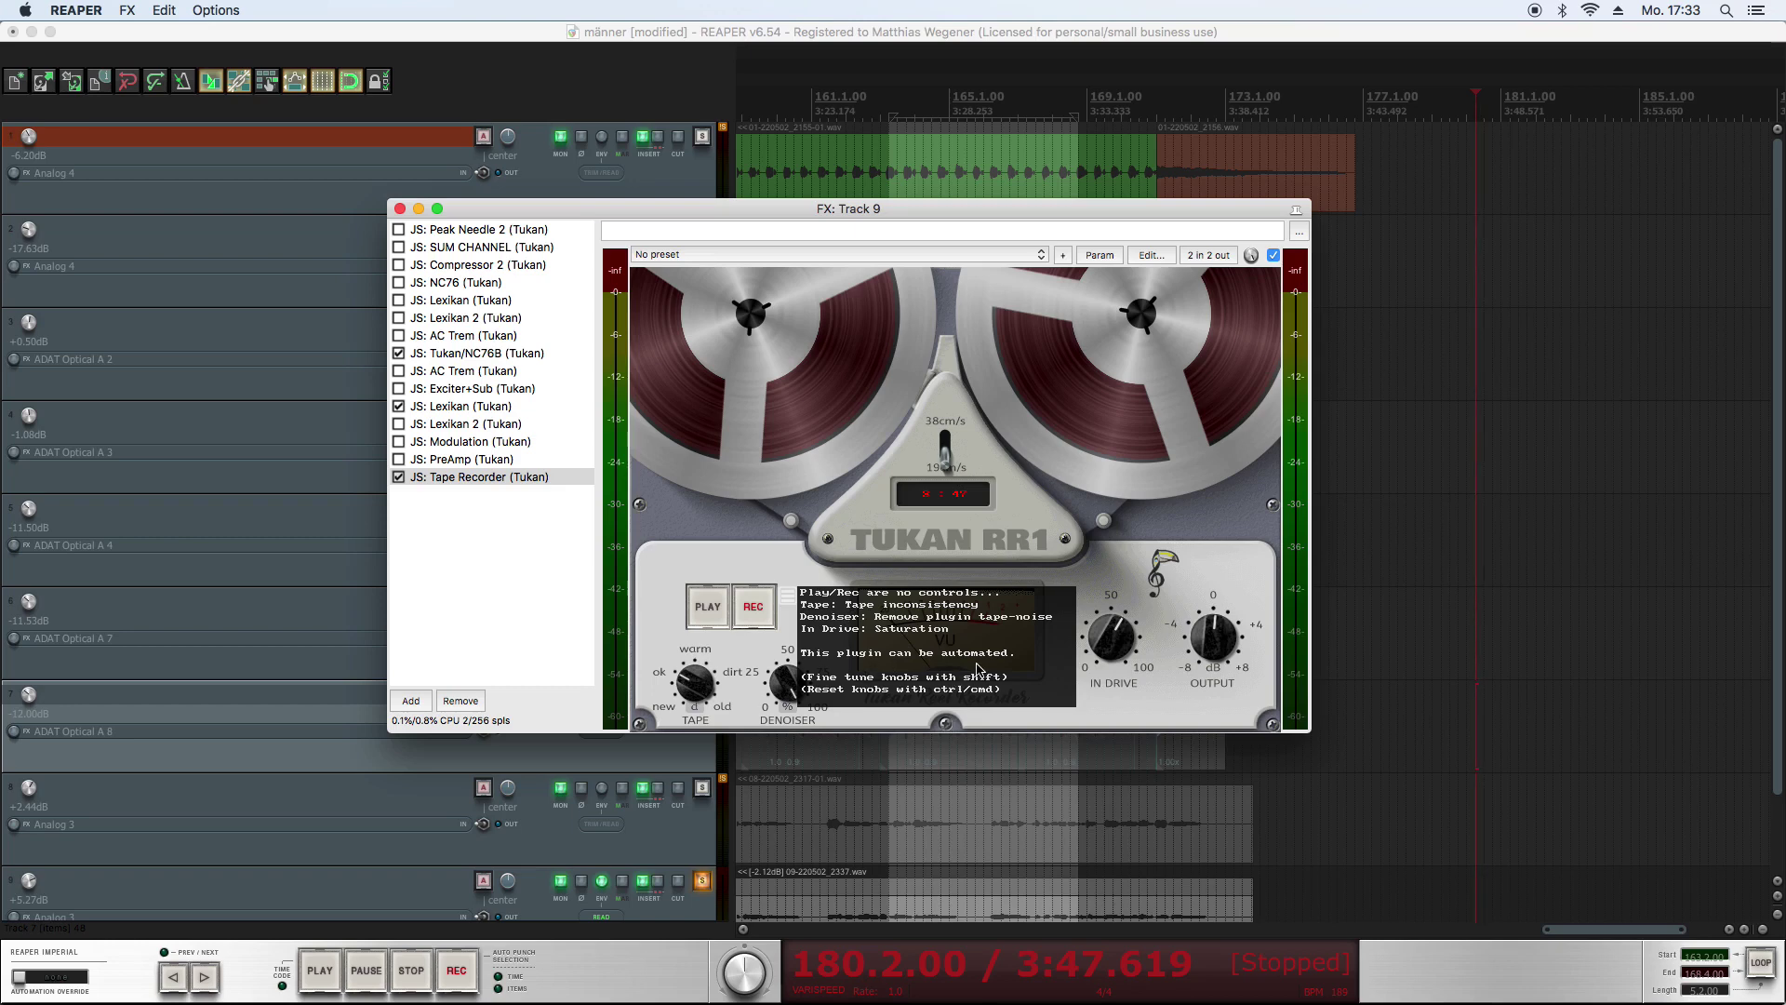
{"action": "left_click", "coordinate": [1116, 654]}
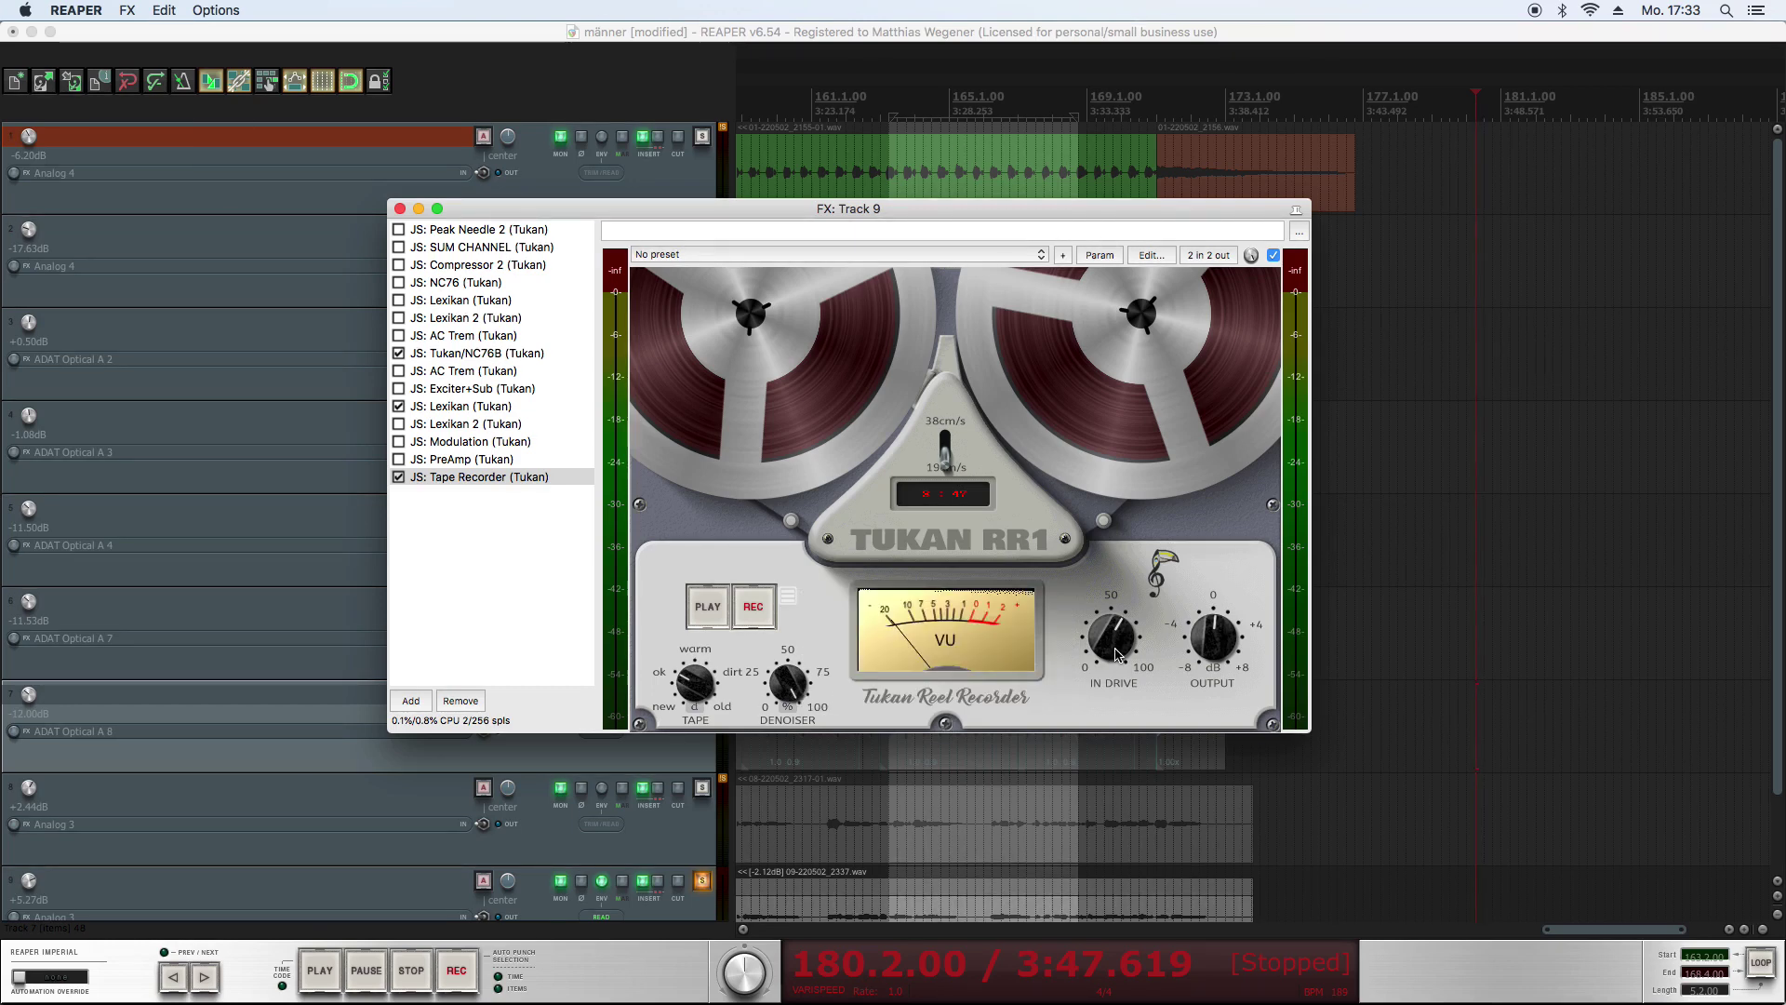